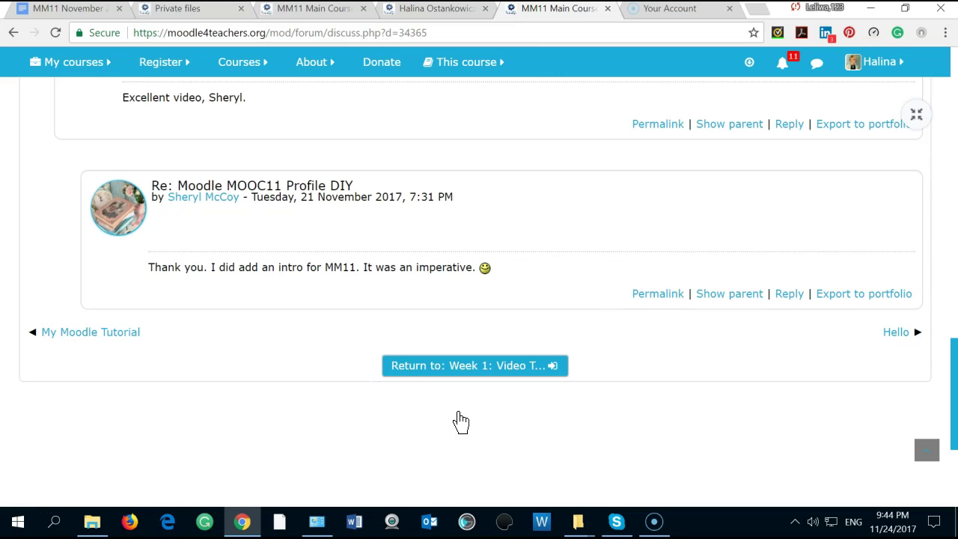
Look over the "Moodle MOOC11 Profile DIY" forum discussion, including its introductory video post and the replies.
scroll(581, 400, "up", 4)
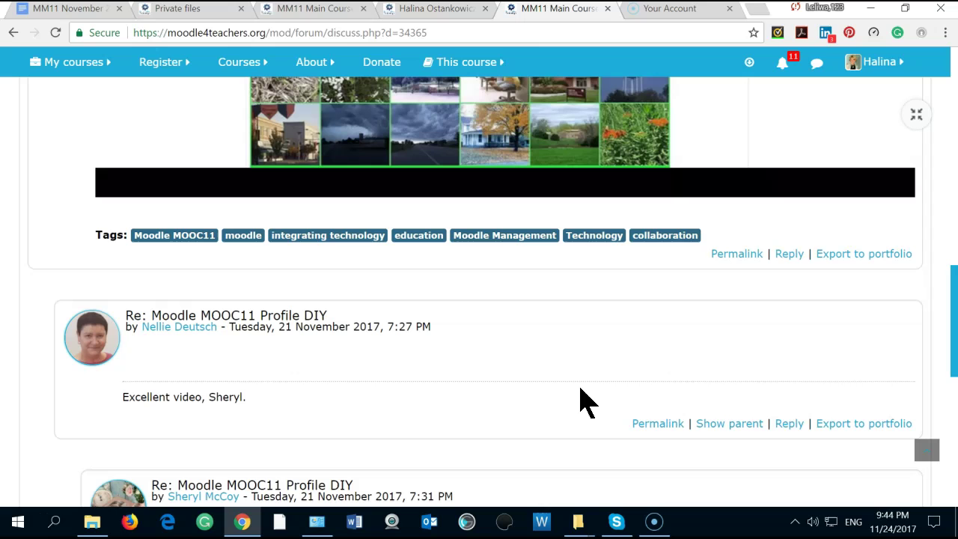
scroll(582, 399, "down", 3)
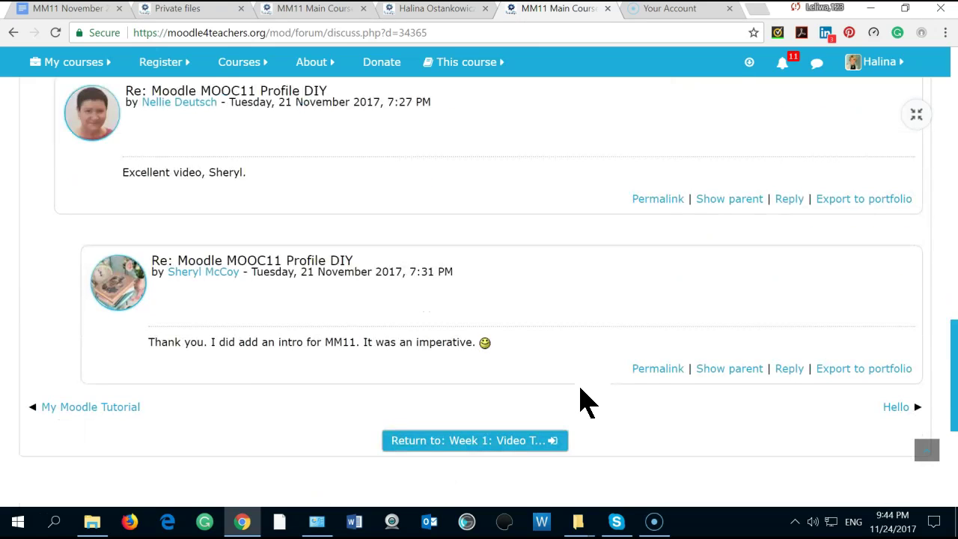
scroll(582, 390, "up", 10)
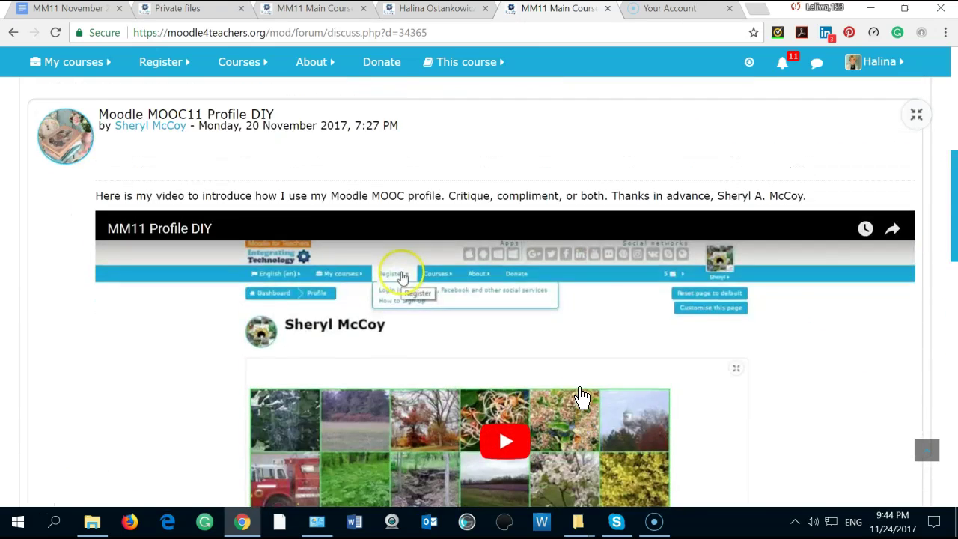
scroll(581, 397, "up", 4)
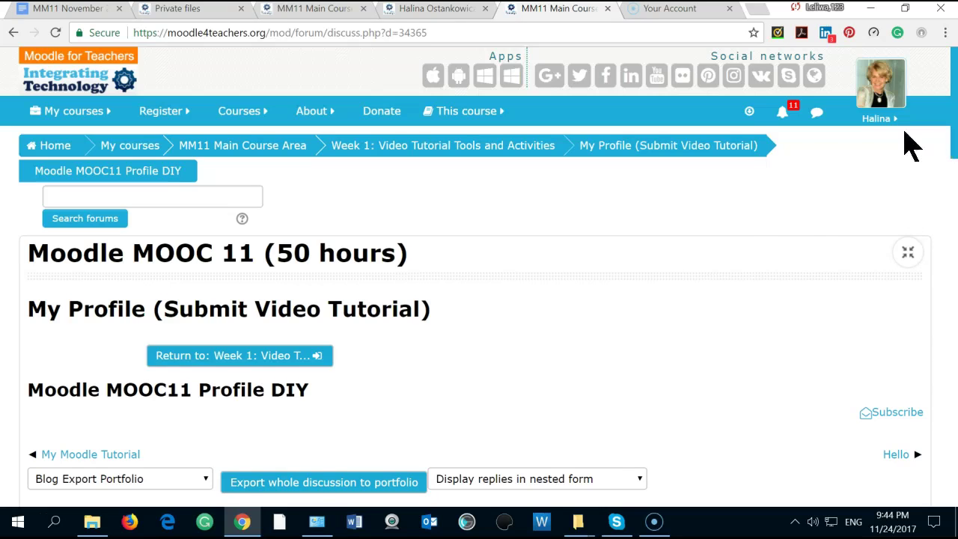
Go to the MM11 Main Course Area and open your own user profile page from there.
left_click(904, 125)
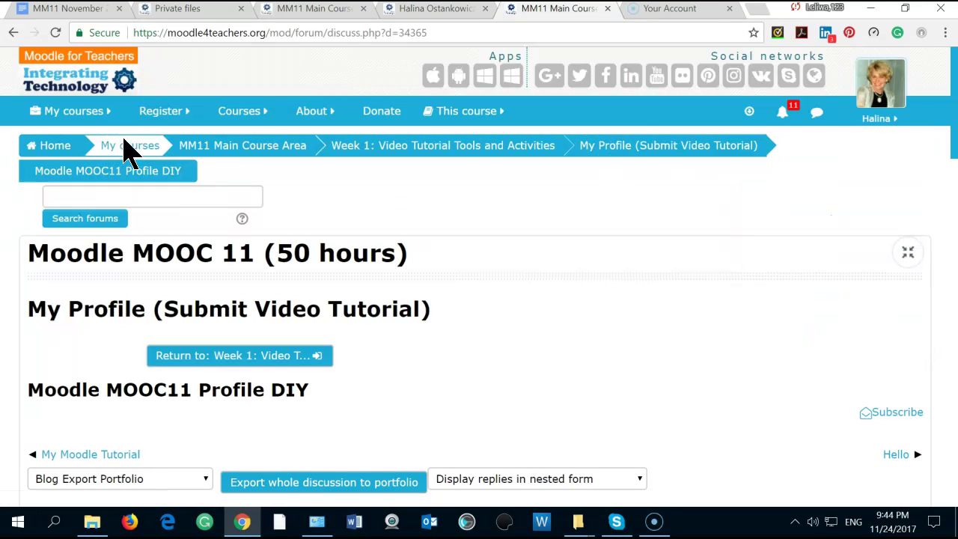
left_click(223, 146)
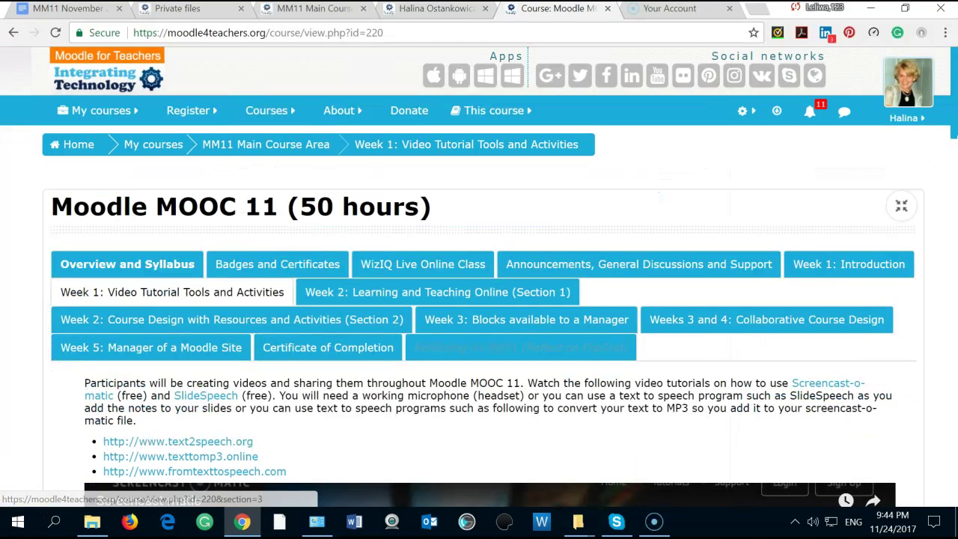
left_click(909, 121)
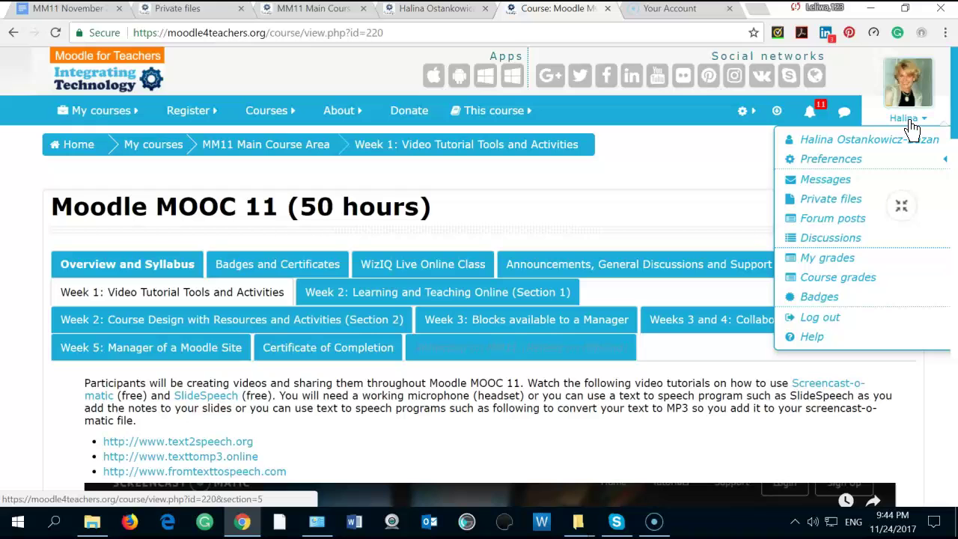
left_click(846, 142)
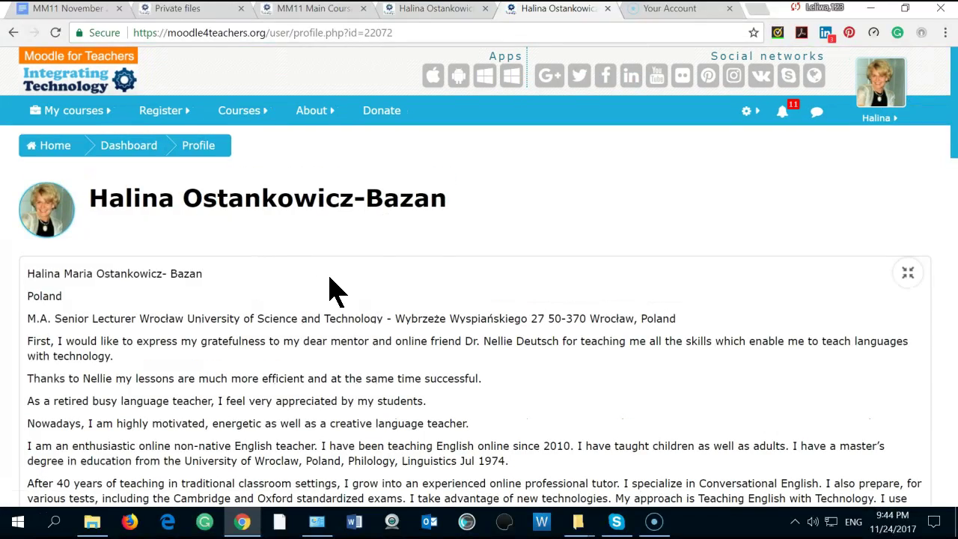
Review the profile's introduction text, user details, course details, miscellaneous links and reports.
scroll(337, 288, "down", 3)
scroll(333, 281, "down", 4)
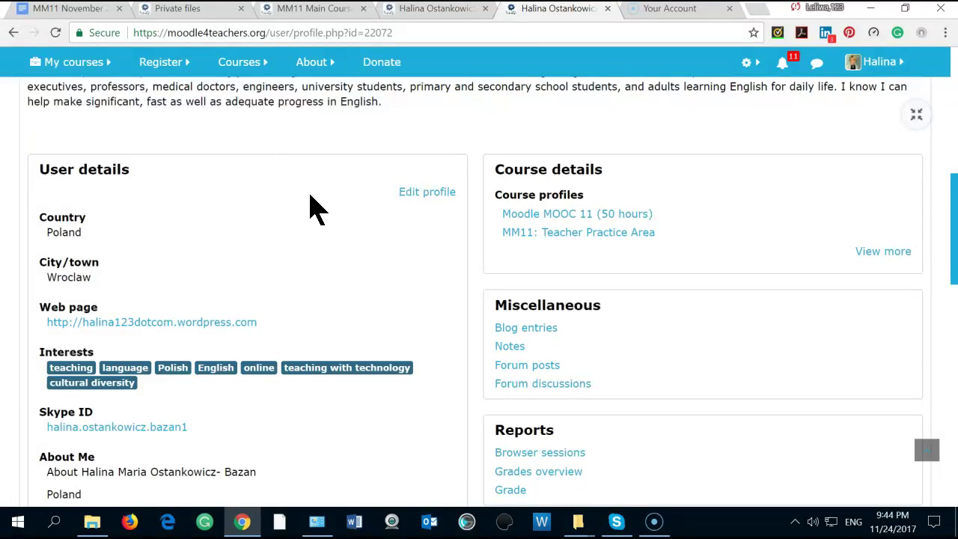
scroll(379, 287, "down", 1)
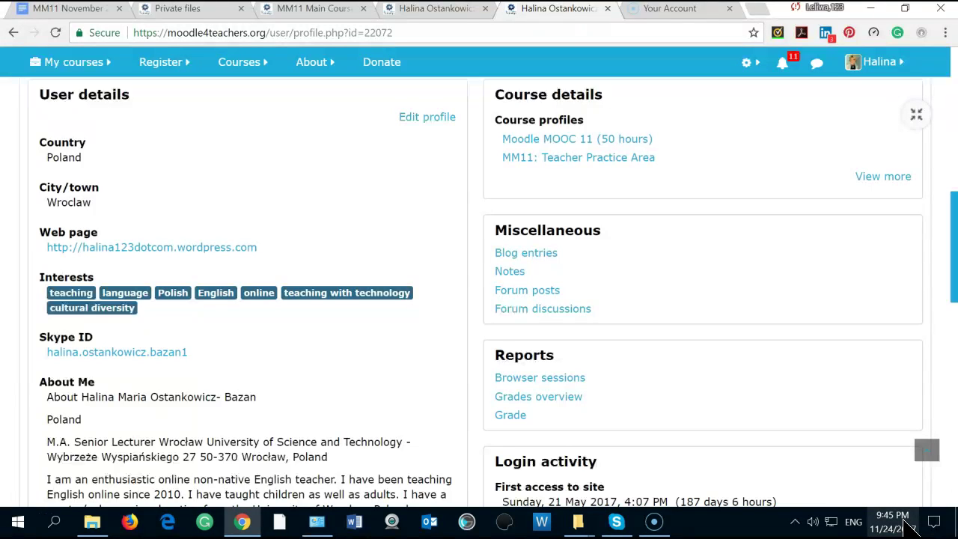
mouse_move(662, 530)
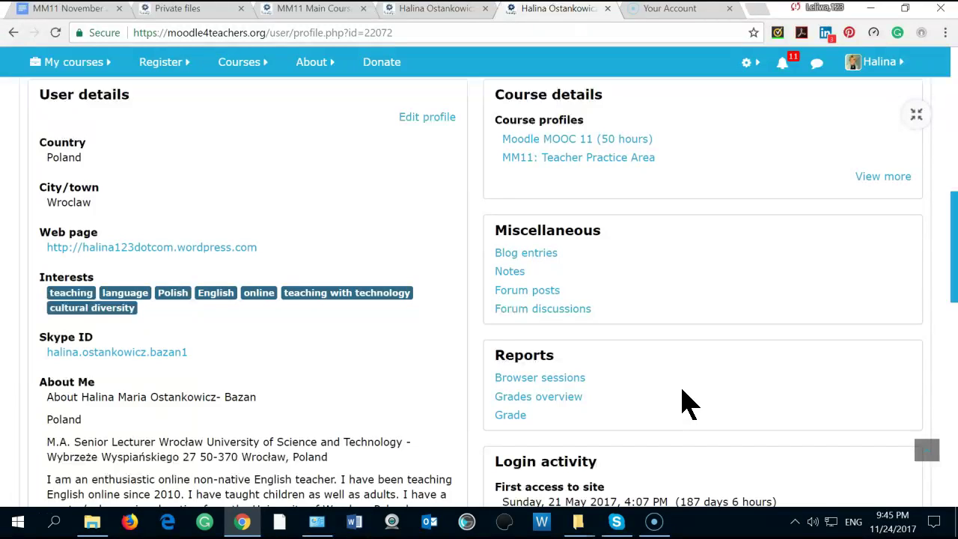
Open the personal web page linked in the profile's user details and browse the blog's header and posts.
left_click(149, 249)
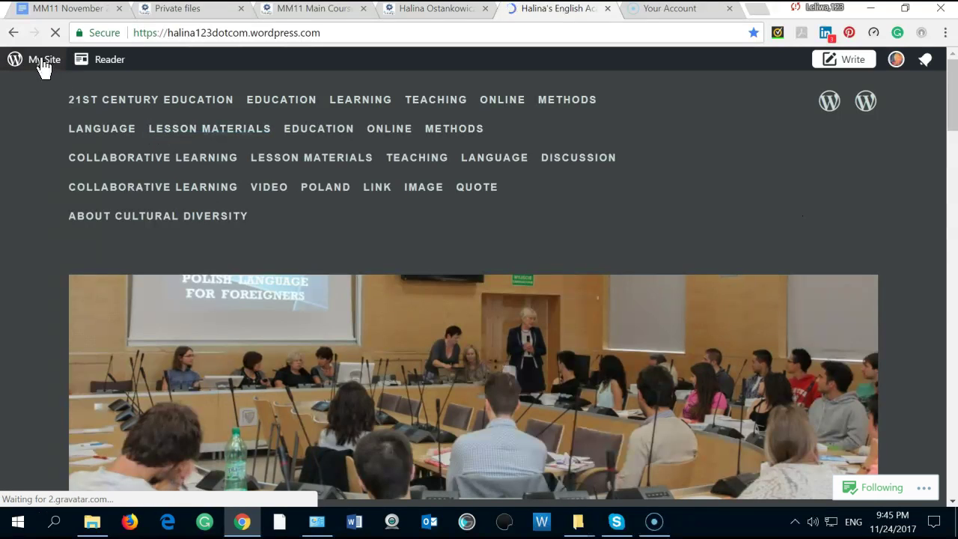
scroll(557, 322, "down", 6)
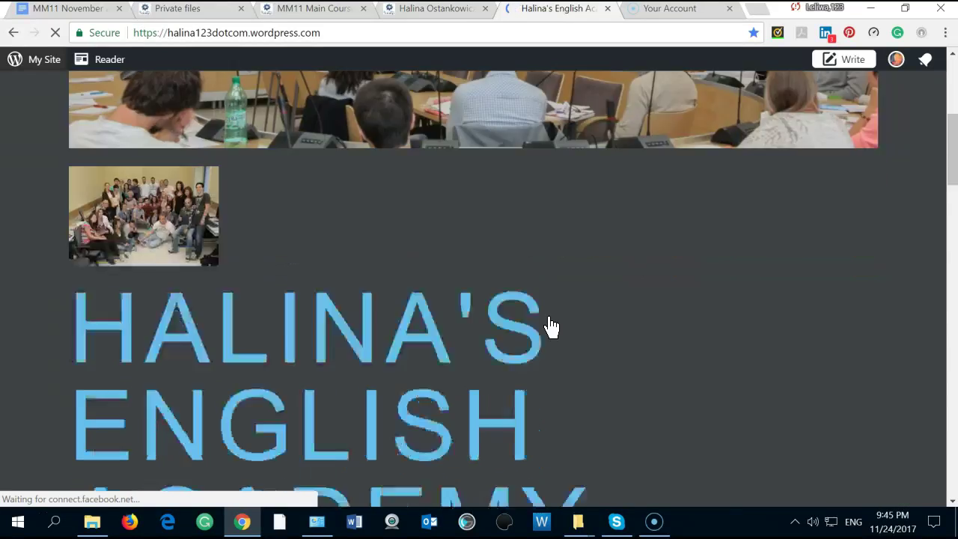
scroll(558, 330, "down", 3)
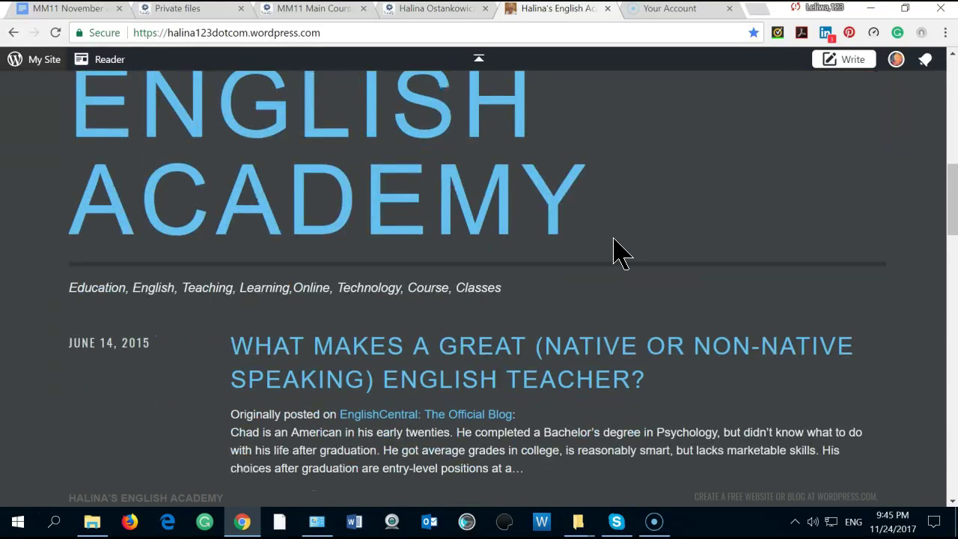
scroll(621, 255, "down", 1)
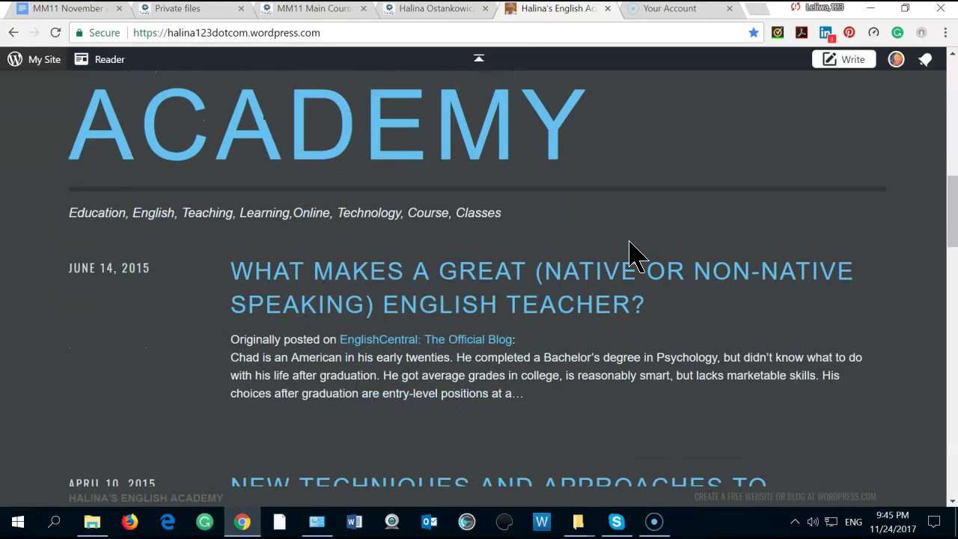
scroll(441, 327, "down", 1)
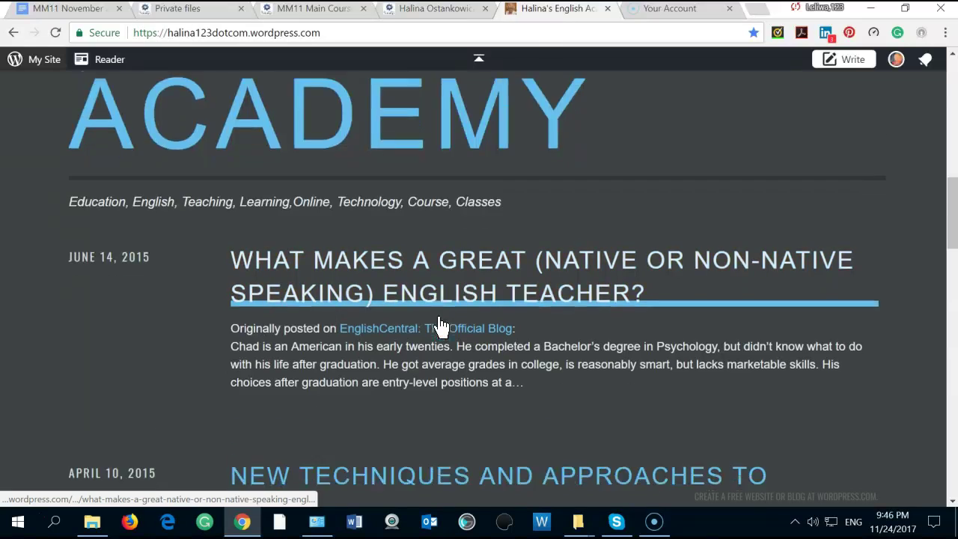
scroll(442, 327, "down", 2)
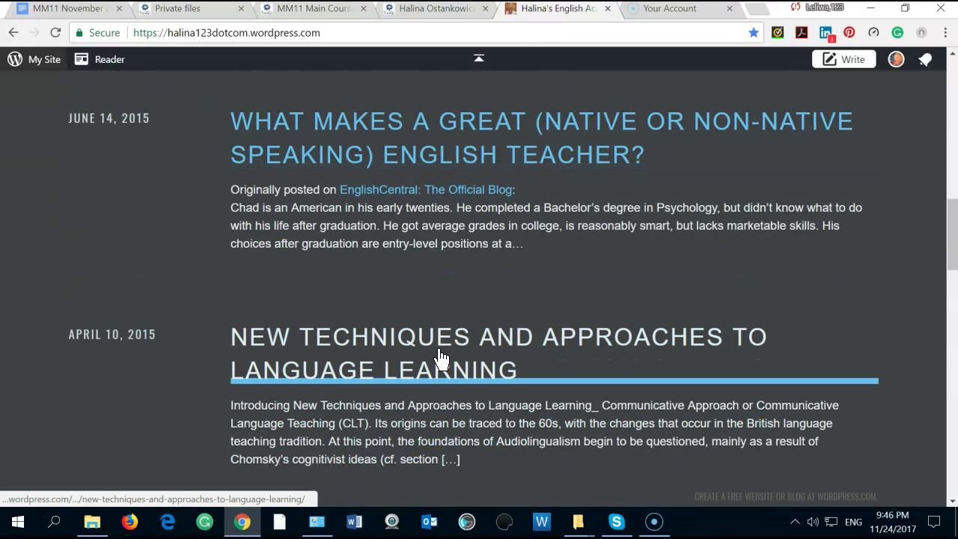
scroll(427, 344, "up", 5)
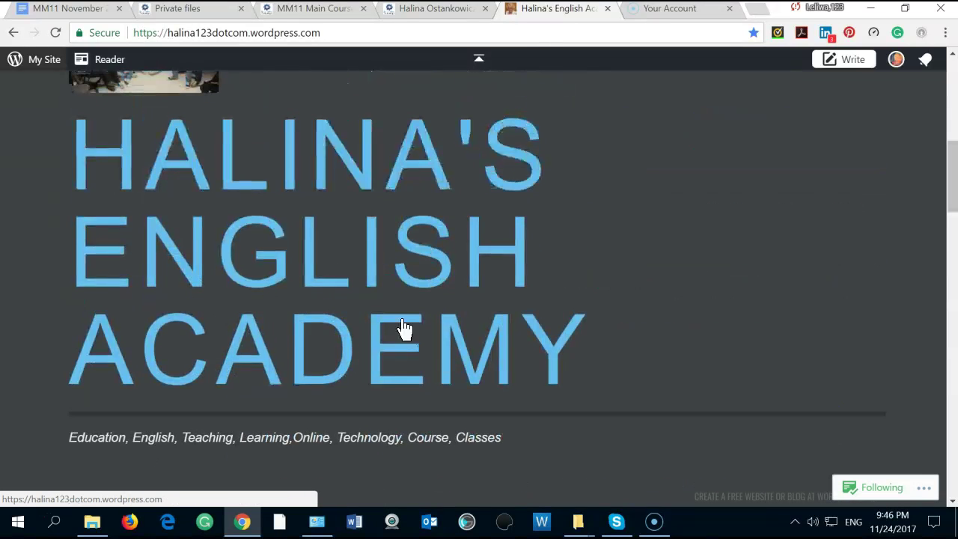
Open the account's own WordPress site and view its latest post, "Enhanced Learning Experiences".
left_click(36, 66)
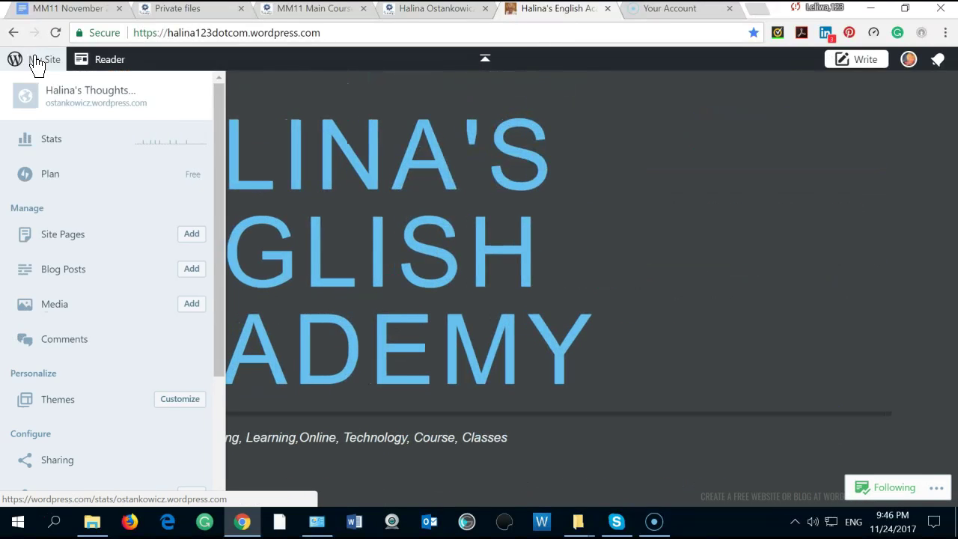
left_click(73, 112)
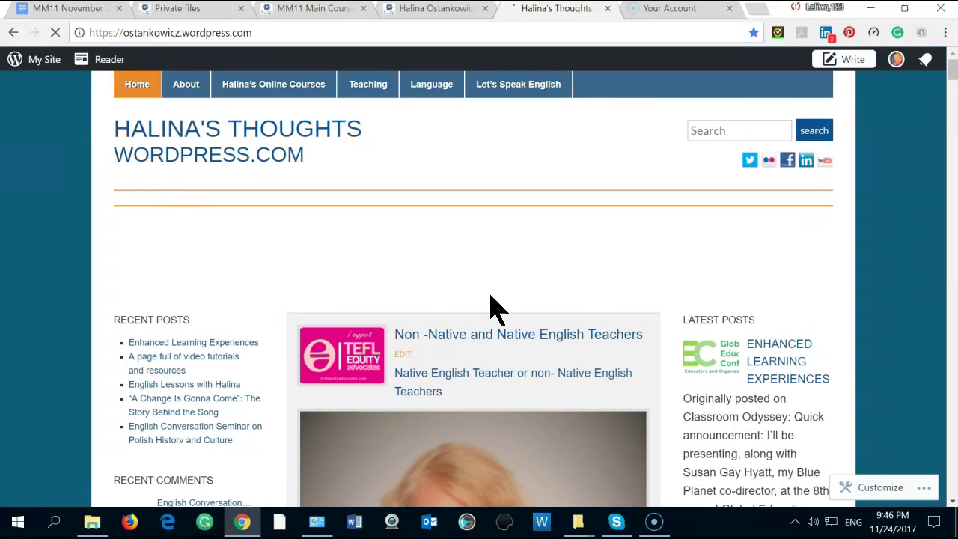
scroll(575, 247, "down", 3)
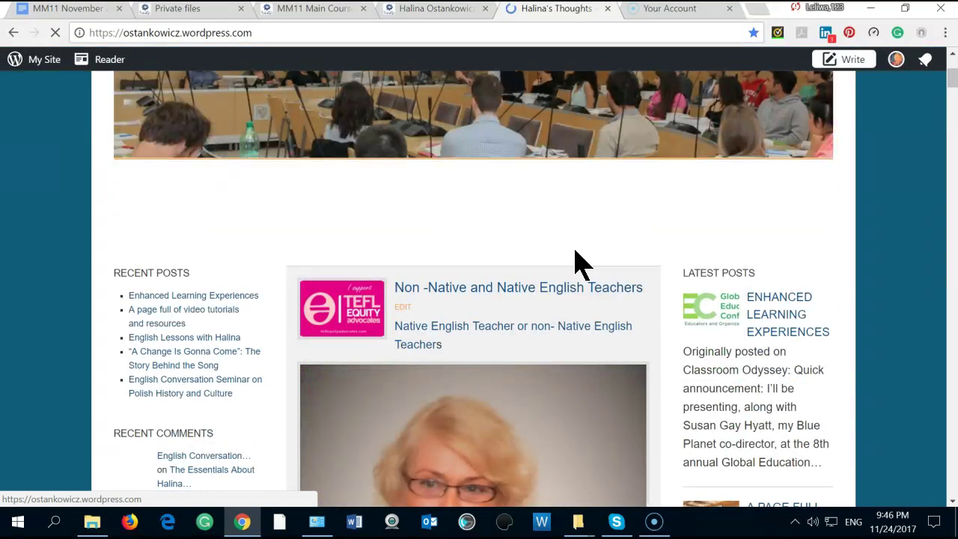
left_click(766, 304)
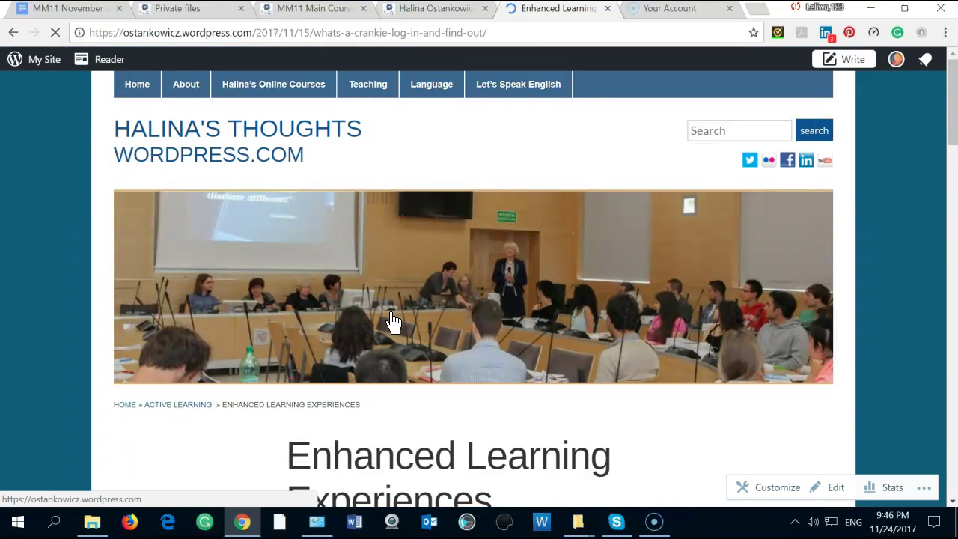
scroll(549, 292, "down", 3)
scroll(539, 333, "down", 1)
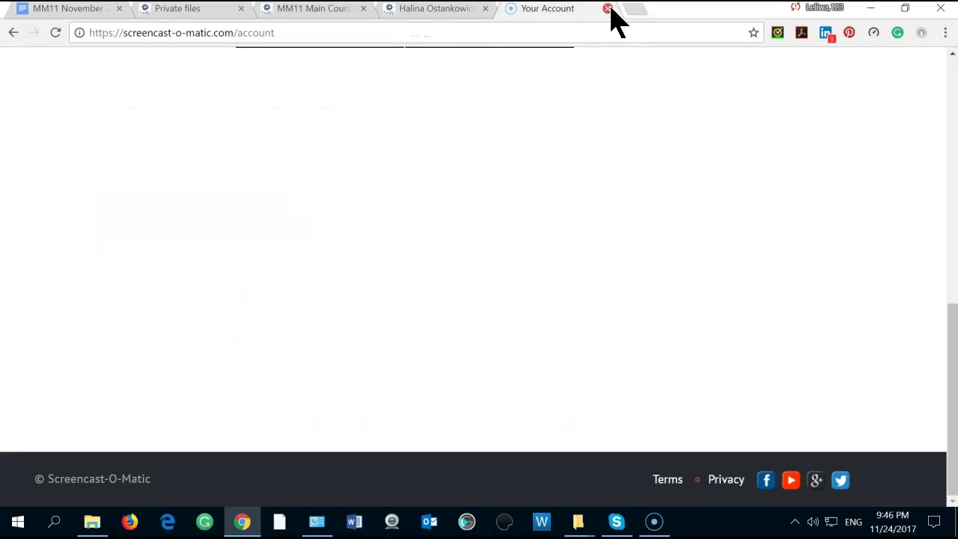
Return to the Moodle "Join a group" announcement and open your own user profile page from it.
left_click(334, 10)
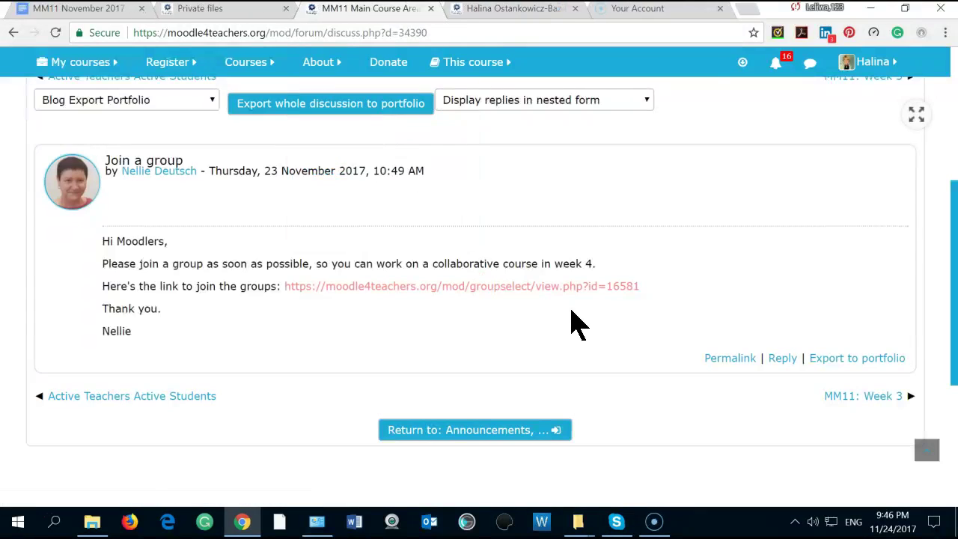
scroll(577, 322, "up", 3)
left_click(853, 64)
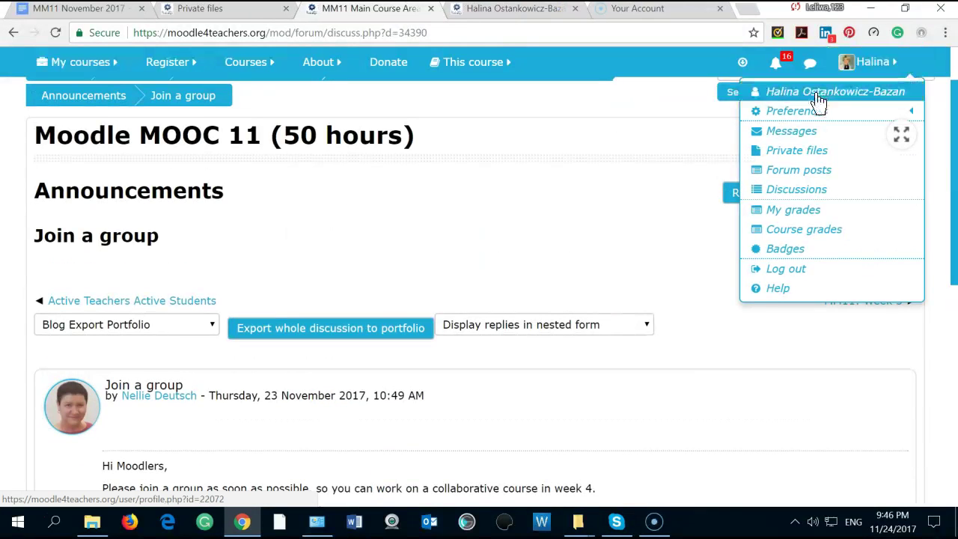
left_click(786, 99)
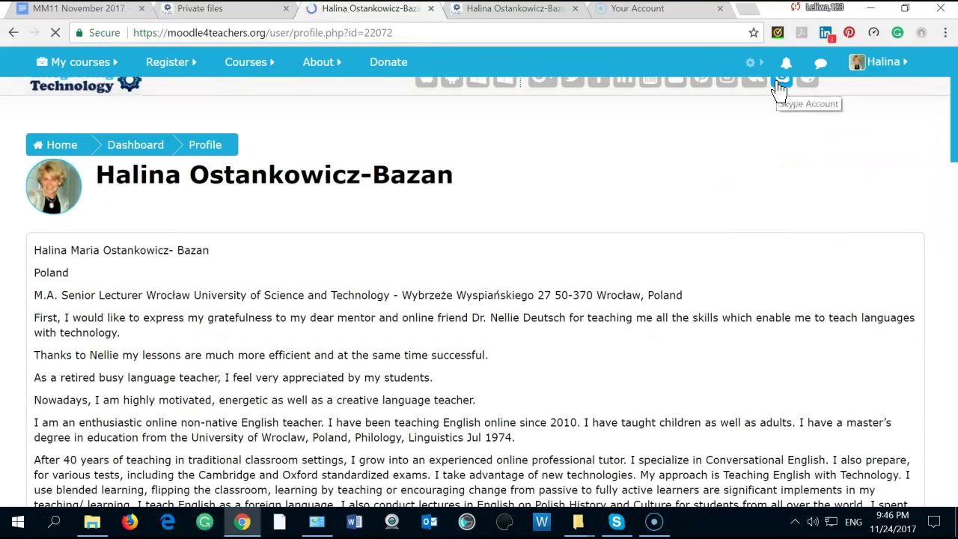
Go through the Dashboard to the Moodle MOOC 11 (50 hours) course and reopen your user profile from there.
left_click(136, 146)
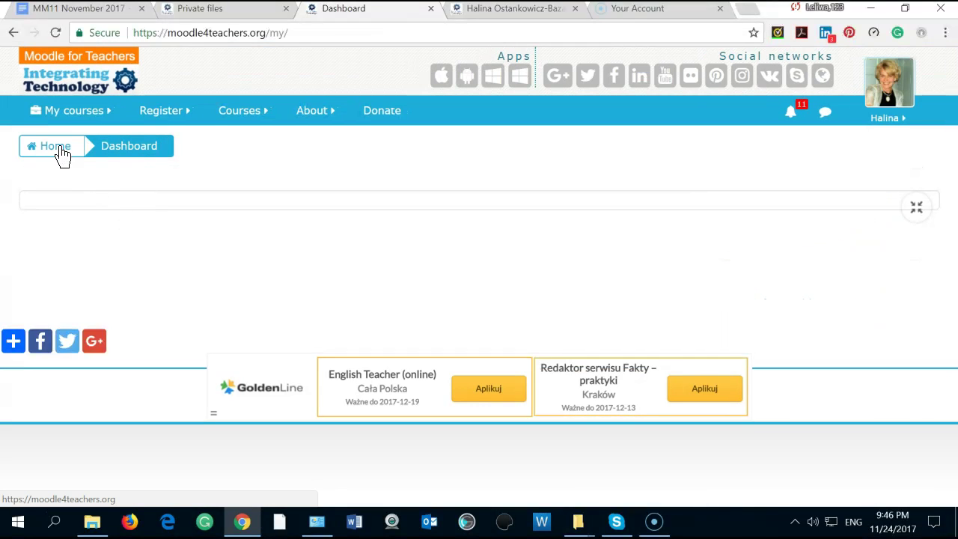
mouse_move(72, 120)
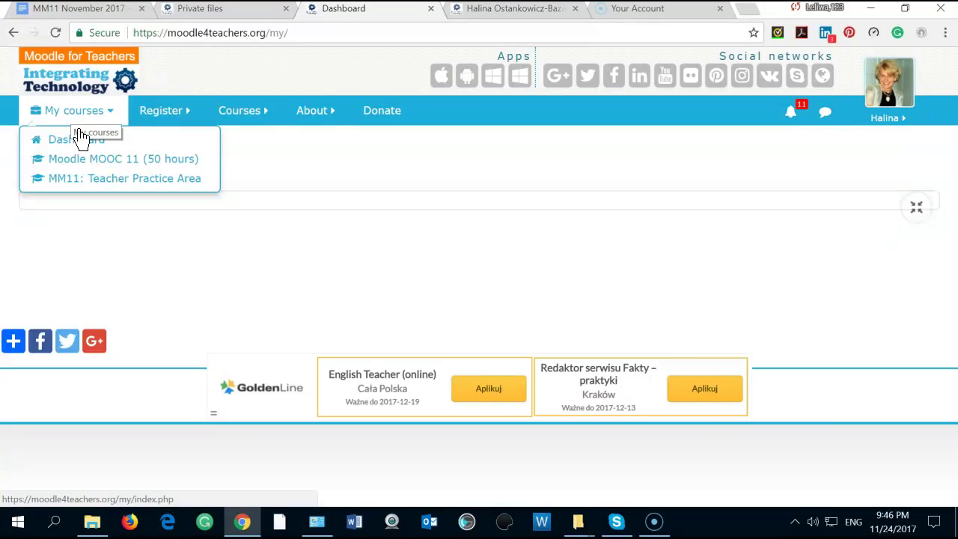
left_click(102, 161)
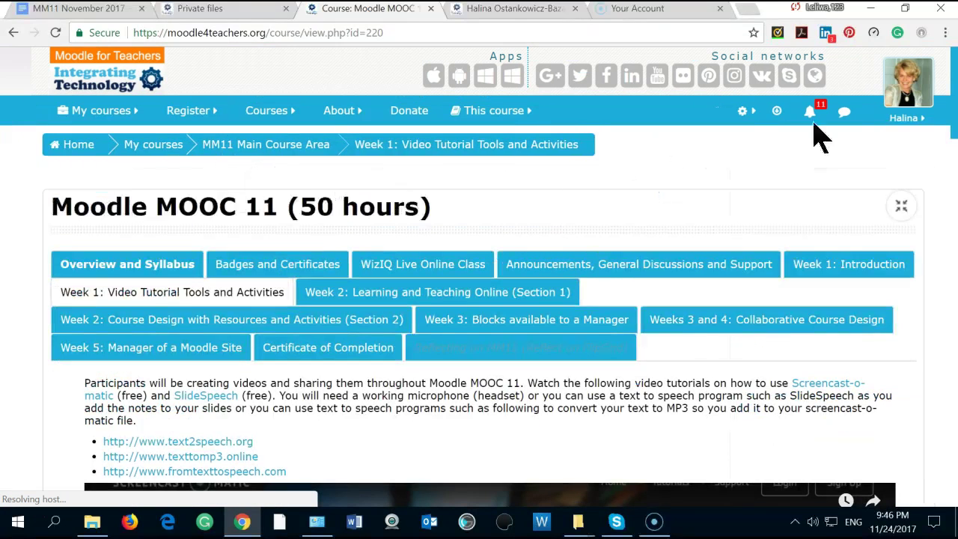
left_click(906, 118)
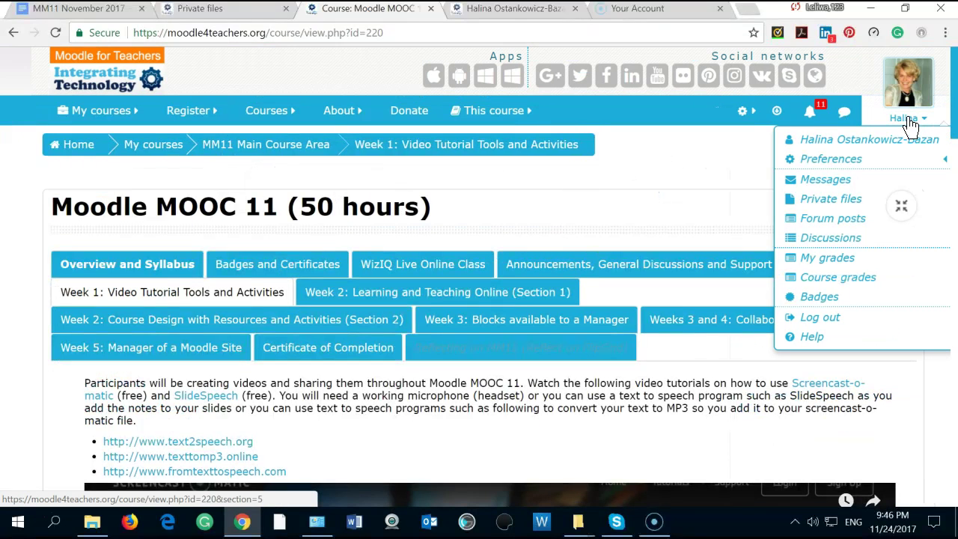
left_click(829, 142)
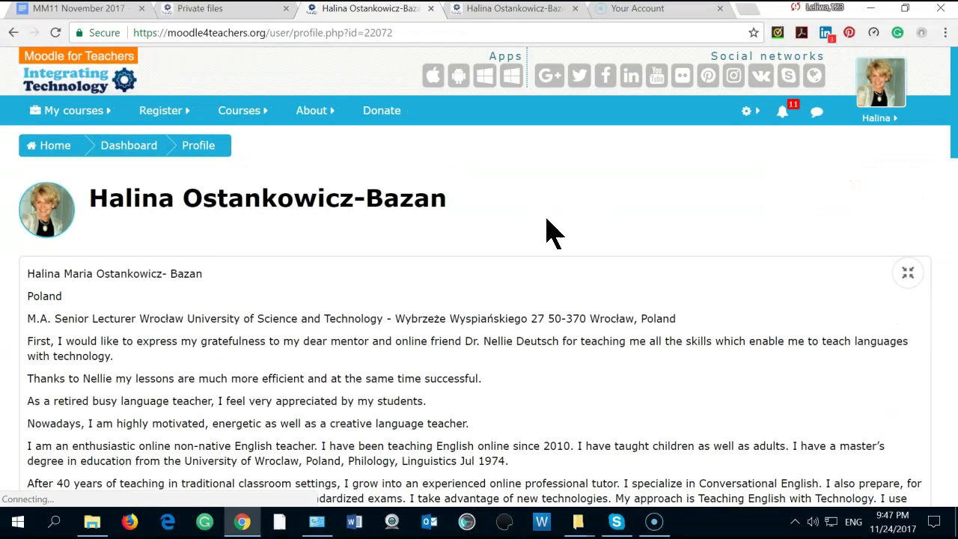
Open the user preferences page and review its User account, Repositories, Portfolios, Blogs, Badges and Miscellaneous sections.
left_click(881, 118)
left_click(808, 159)
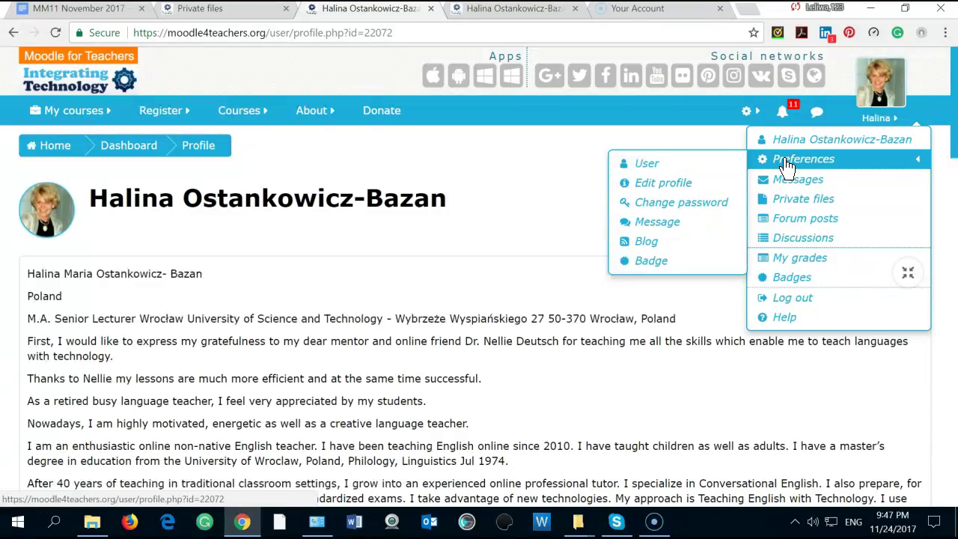
left_click(645, 166)
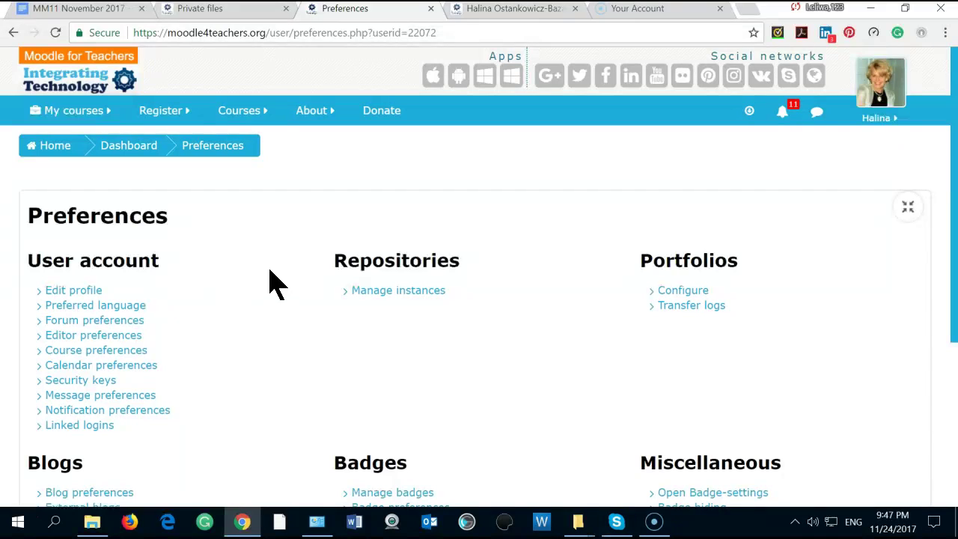
scroll(275, 283, "down", 3)
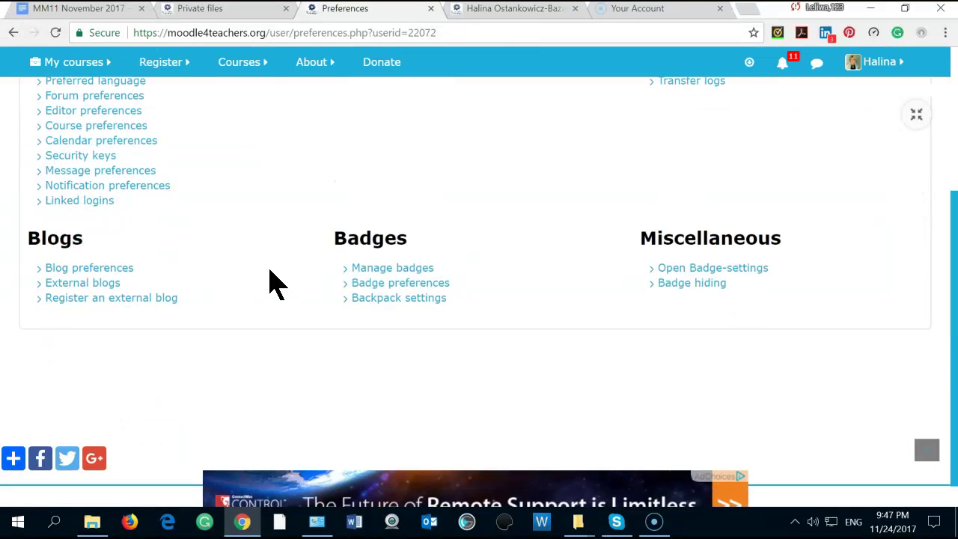
scroll(275, 283, "up", 3)
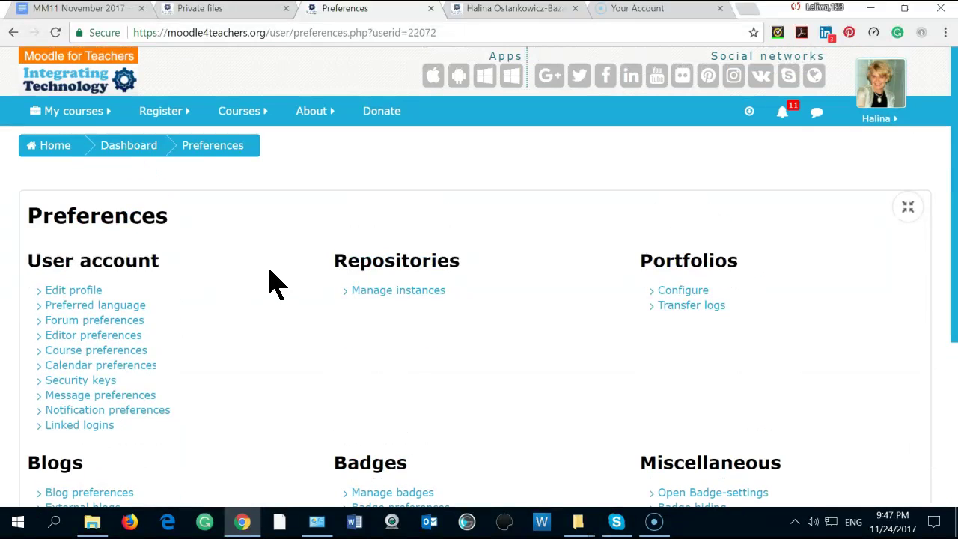
Open the Open Badge-settings from the Miscellaneous preferences and expand the Backpack settings.
scroll(275, 283, "down", 1)
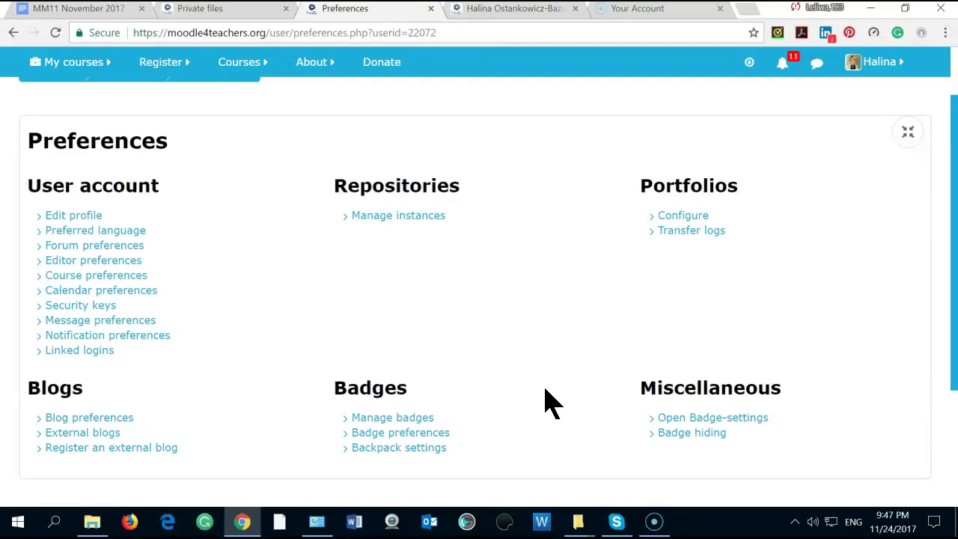
left_click(695, 422)
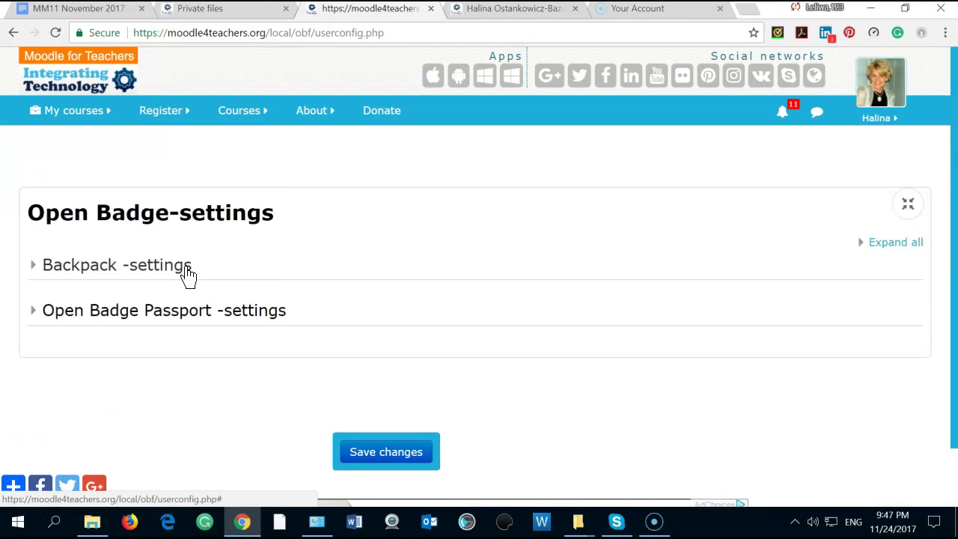
left_click(179, 274)
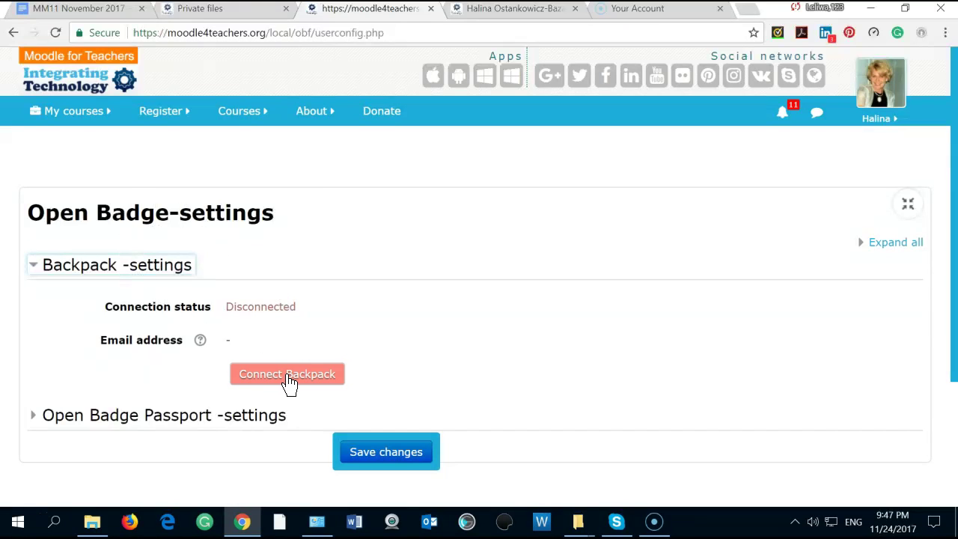
Open your own Badges page and review the badges from Moodle for Teachers and from other web sites.
mouse_move(872, 124)
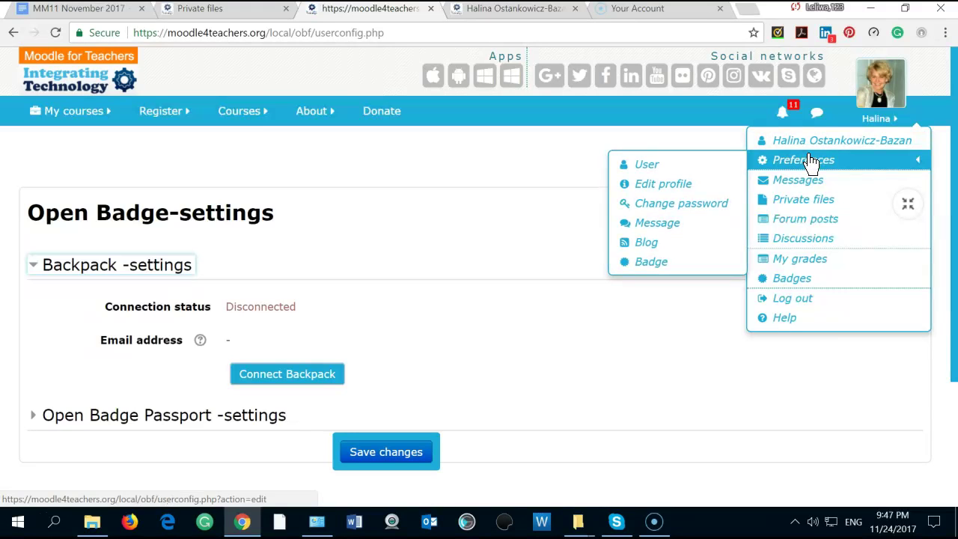
left_click(794, 280)
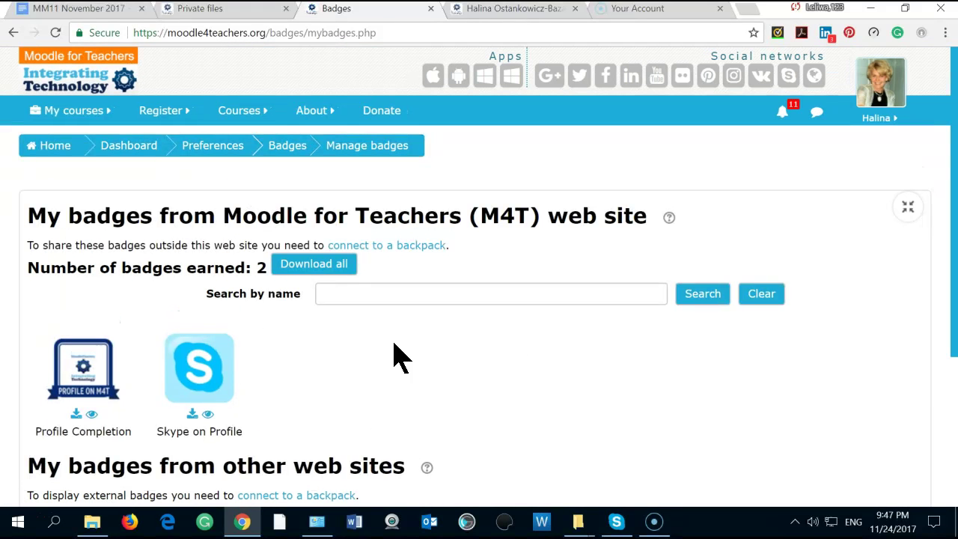
scroll(449, 355, "down", 2)
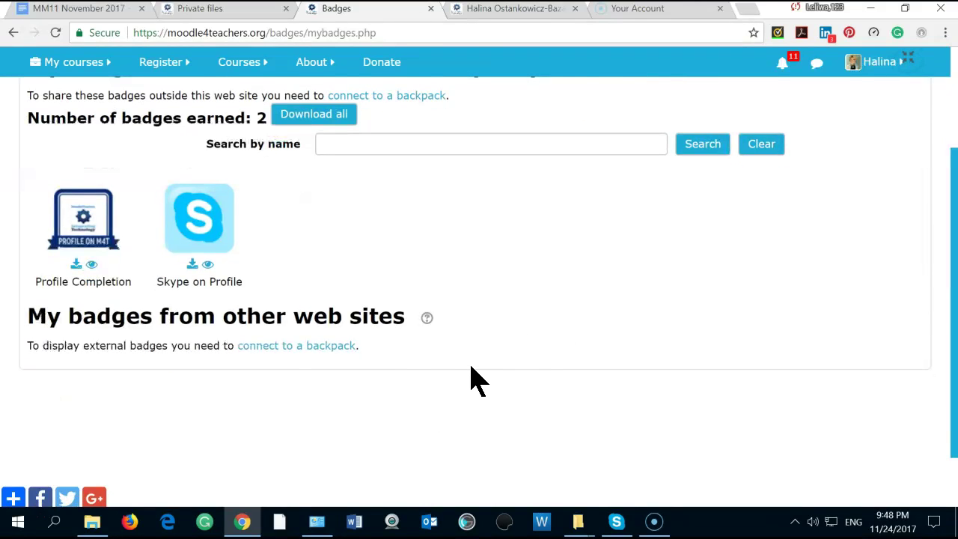
scroll(471, 380, "up", 2)
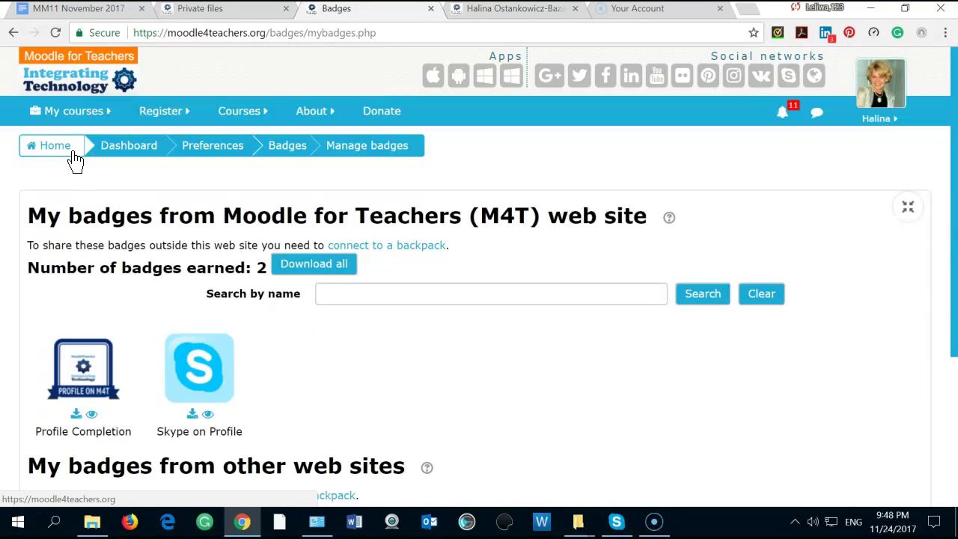
Return from the badges page to the Preferences page and look over its sections again.
left_click(215, 149)
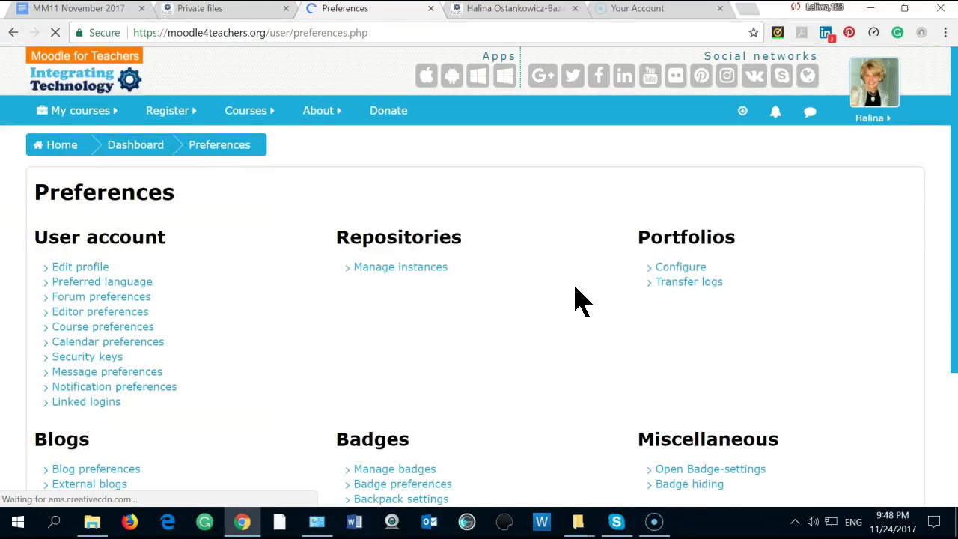
scroll(580, 300, "down", 3)
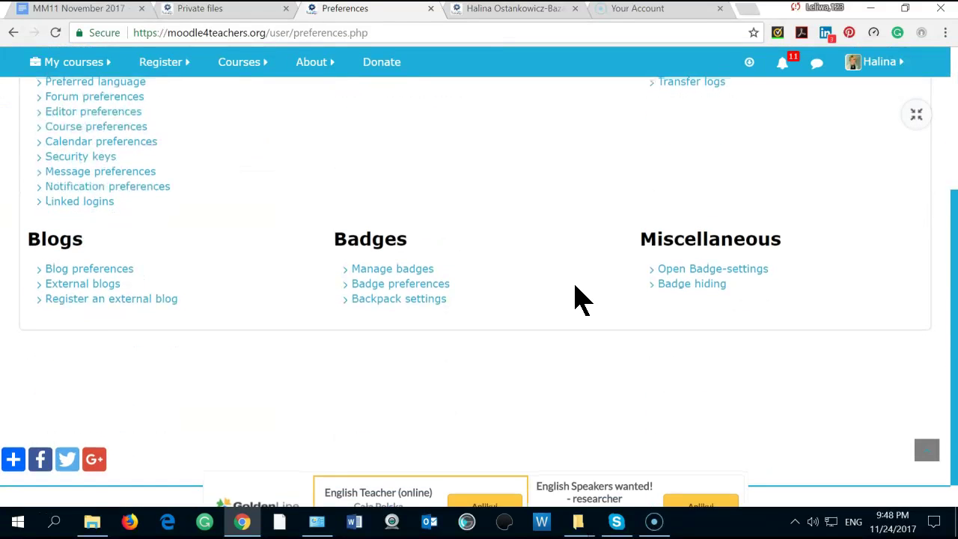
scroll(580, 299, "up", 3)
Open your Private files area, view the stored PDF's name, author, license and path details, and update the file entry.
left_click(884, 116)
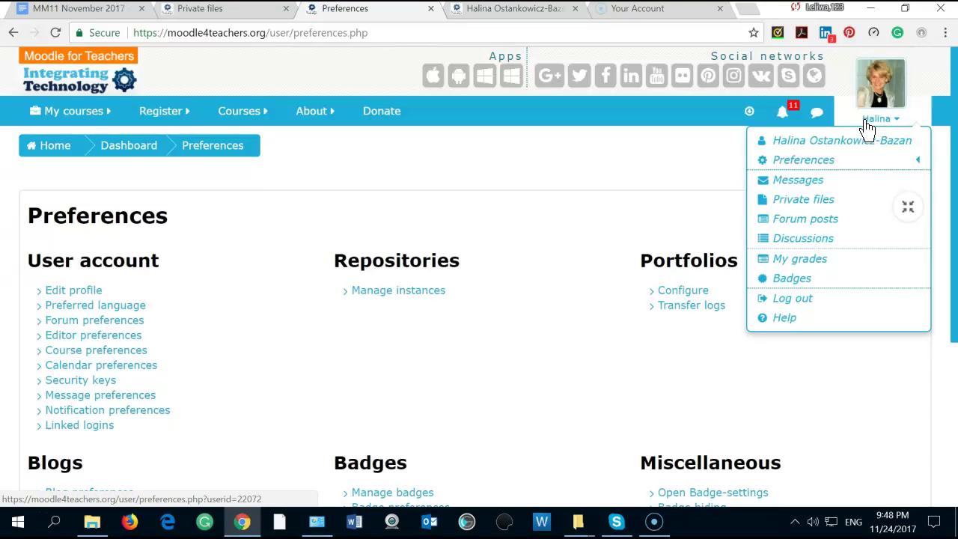
left_click(794, 208)
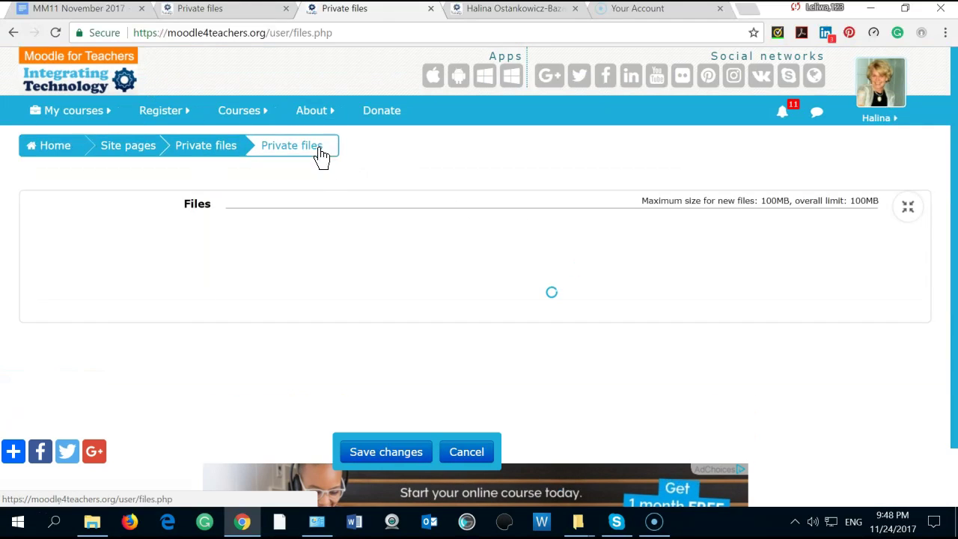
left_click(322, 149)
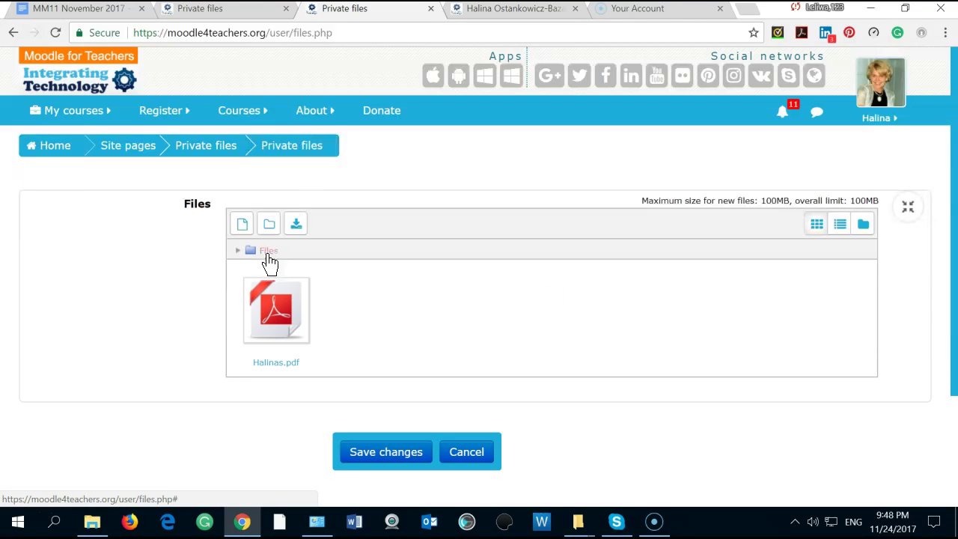
left_click(263, 313)
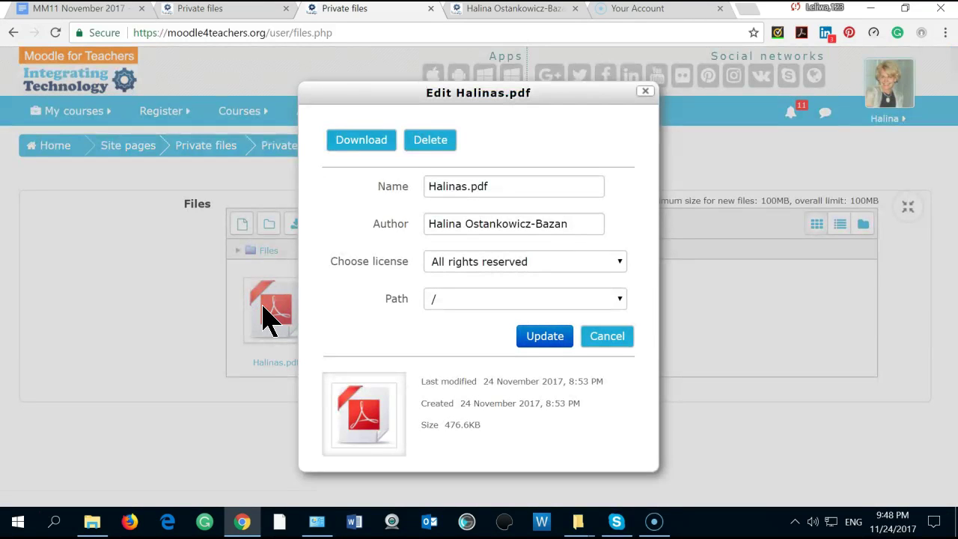
left_click(544, 337)
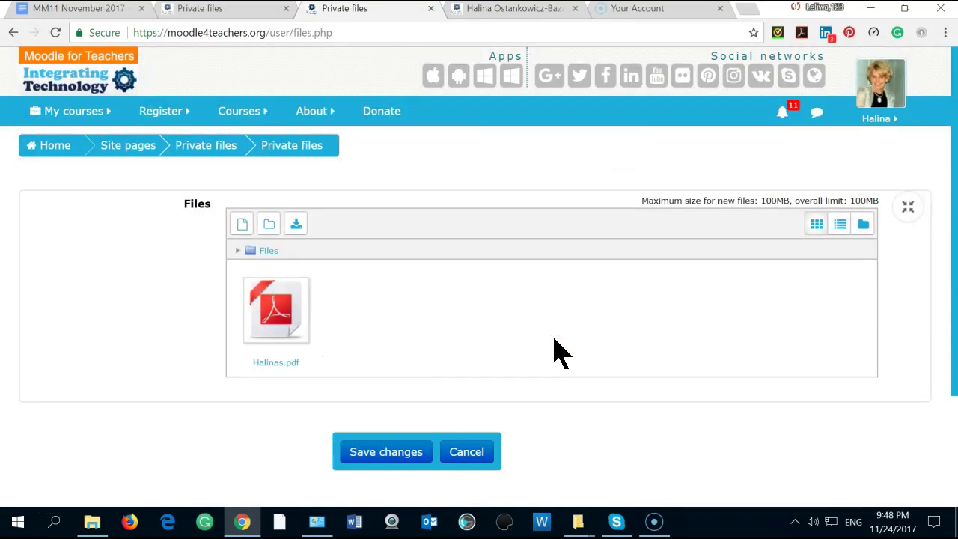
left_click(275, 319)
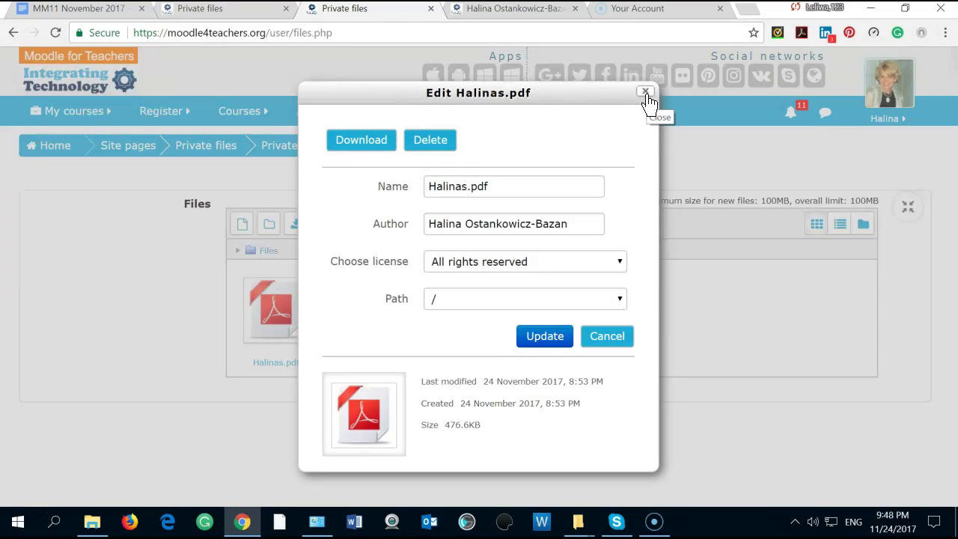
left_click(543, 337)
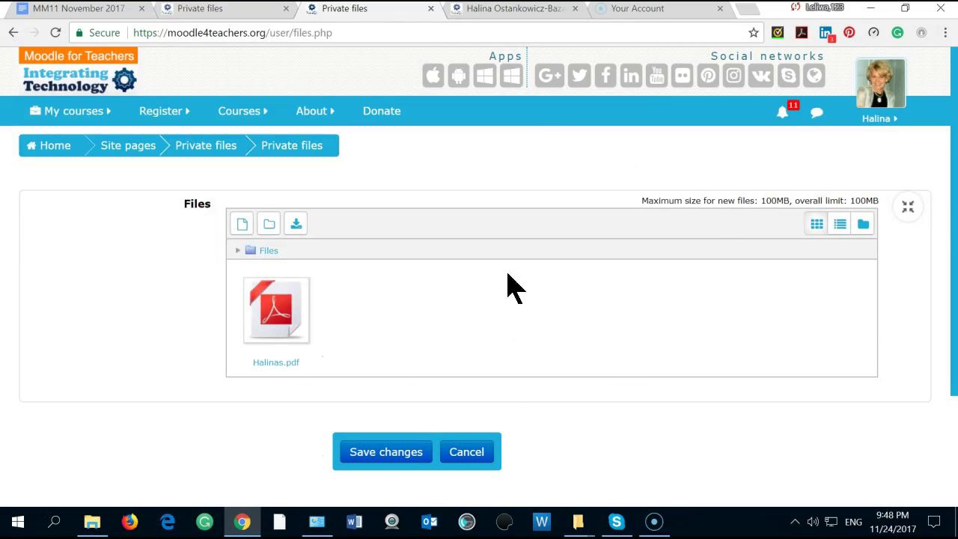
Open your Forum posts page, look through the posts on it, and open your Discussions list.
left_click(886, 124)
mouse_move(826, 168)
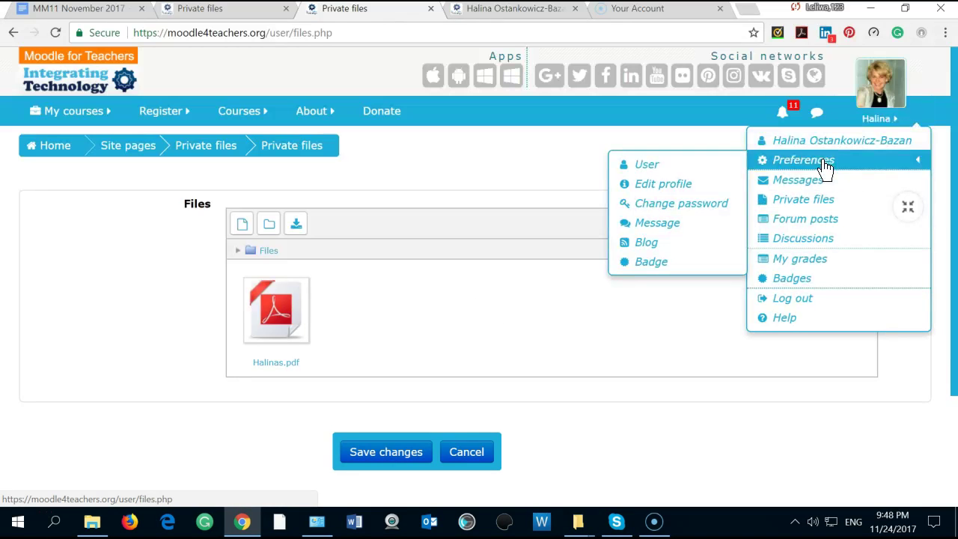
left_click(788, 227)
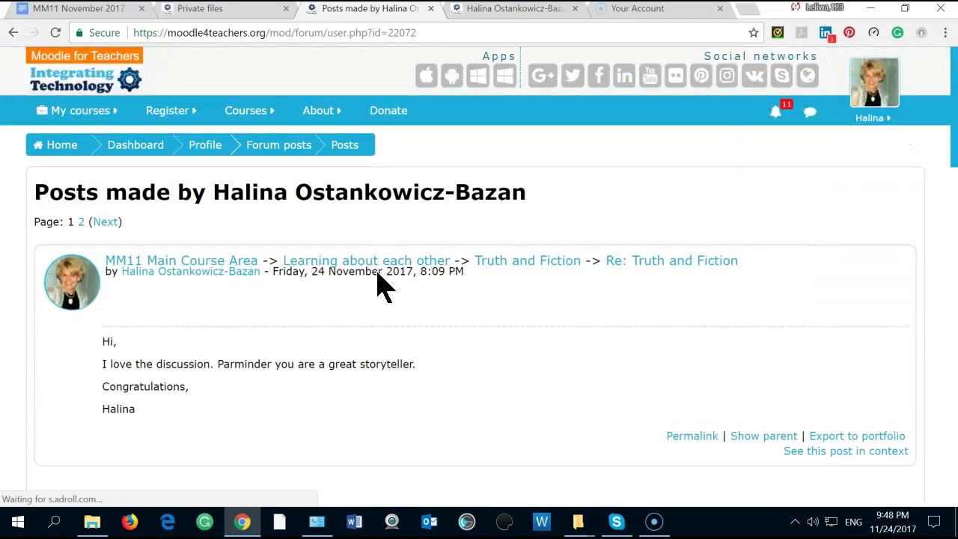
scroll(440, 255, "down", 4)
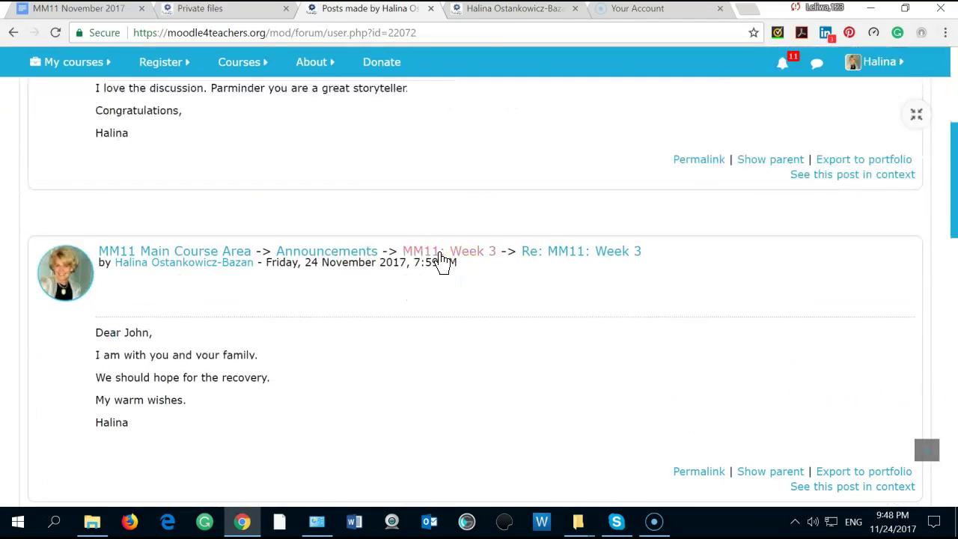
scroll(441, 262, "down", 4)
scroll(441, 264, "down", 8)
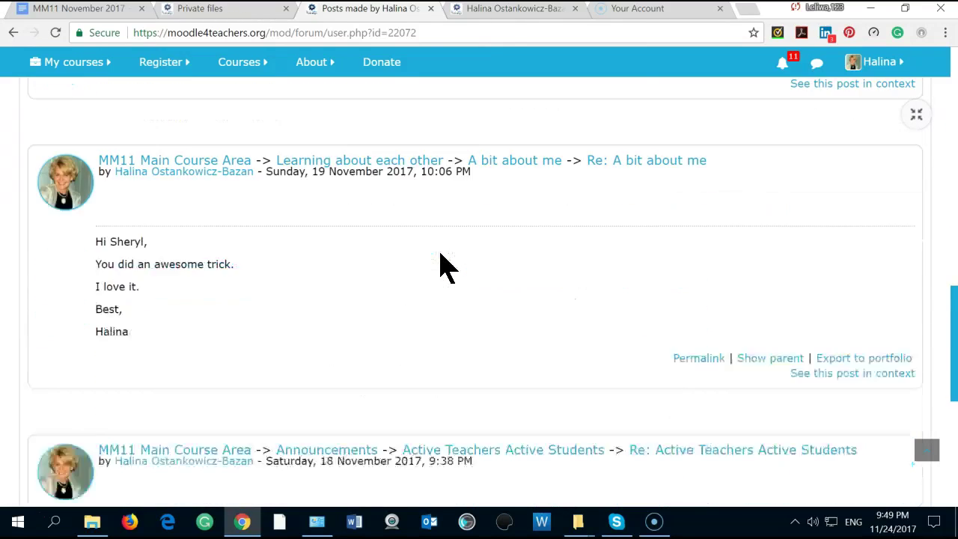
scroll(442, 266, "down", 2)
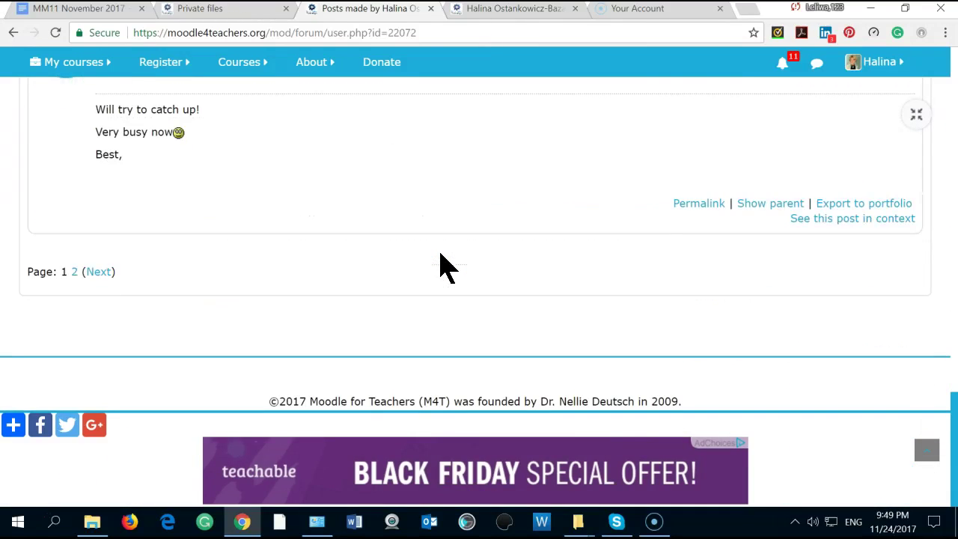
scroll(441, 267, "up", 6)
scroll(449, 258, "up", 10)
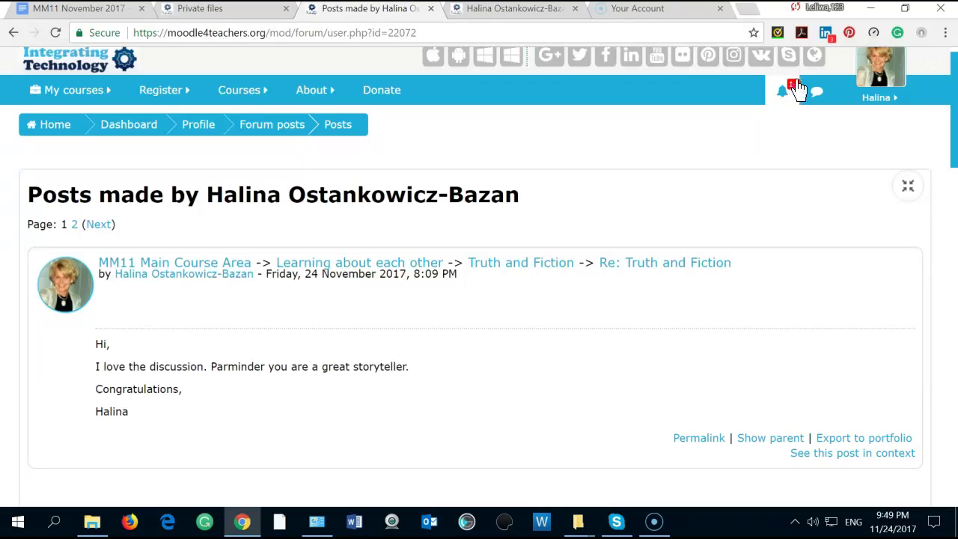
left_click(883, 99)
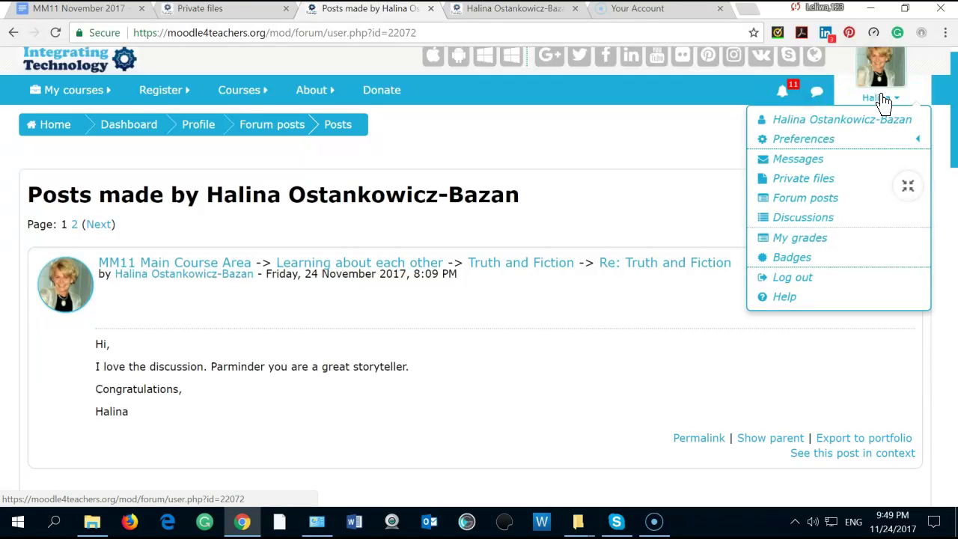
left_click(800, 224)
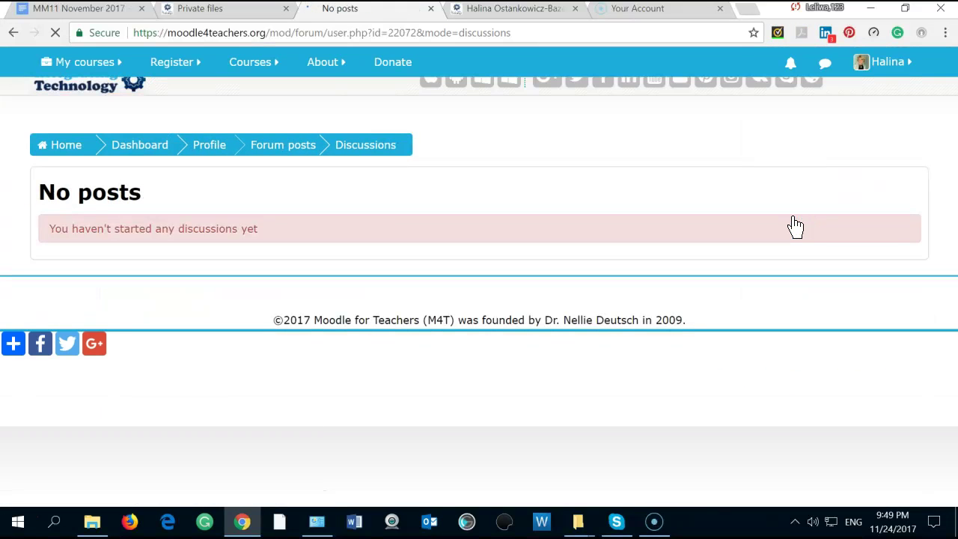
Open the PoodLL Practice Area course and review its enrolment options.
left_click(250, 61)
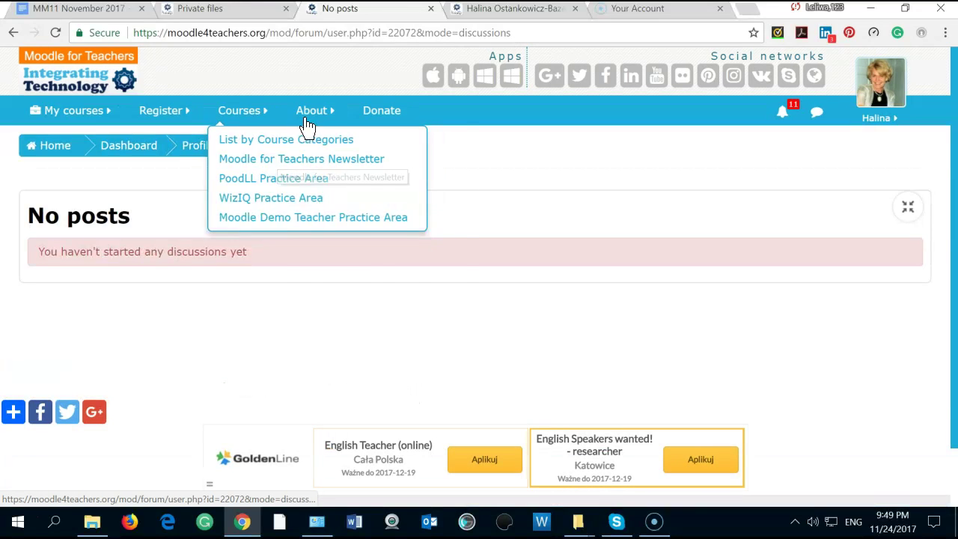
mouse_move(307, 124)
mouse_move(252, 122)
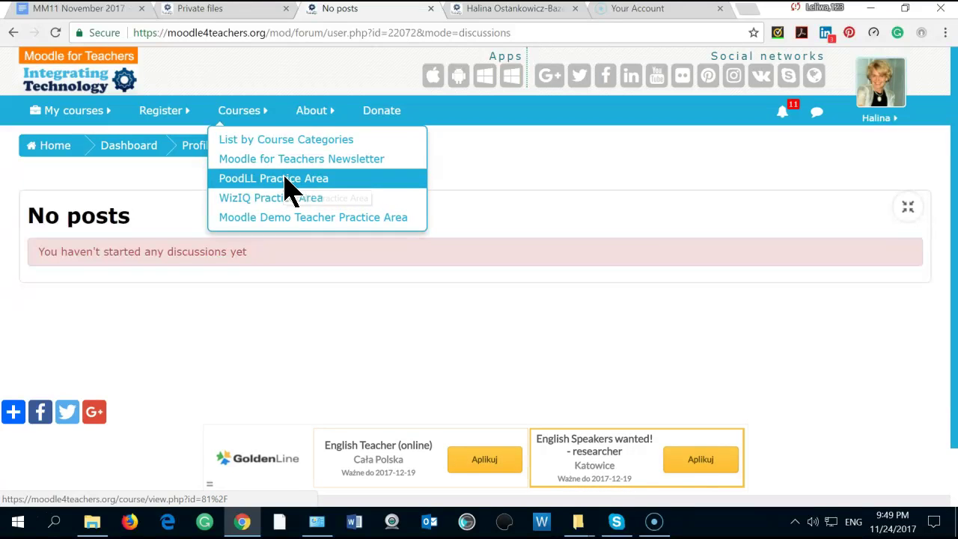
left_click(289, 187)
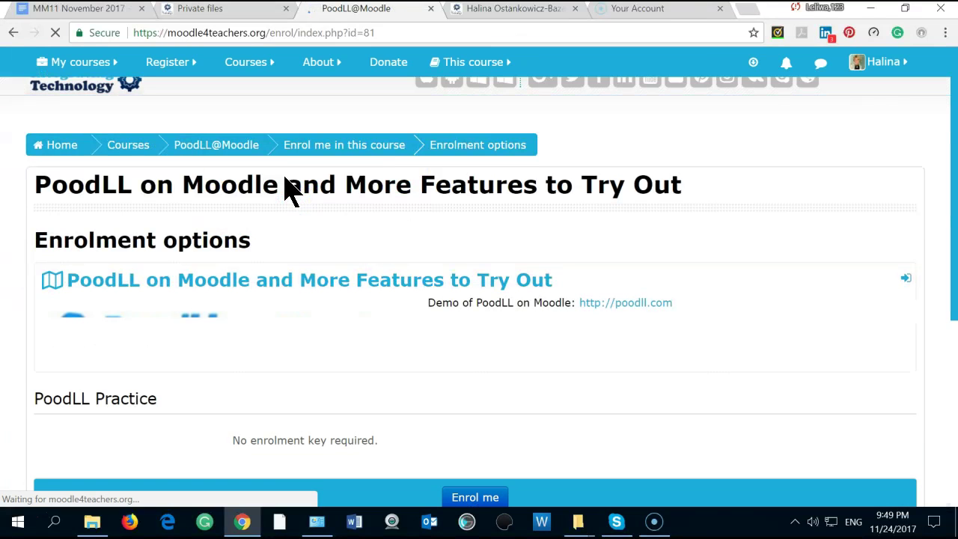
scroll(456, 225, "down", 3)
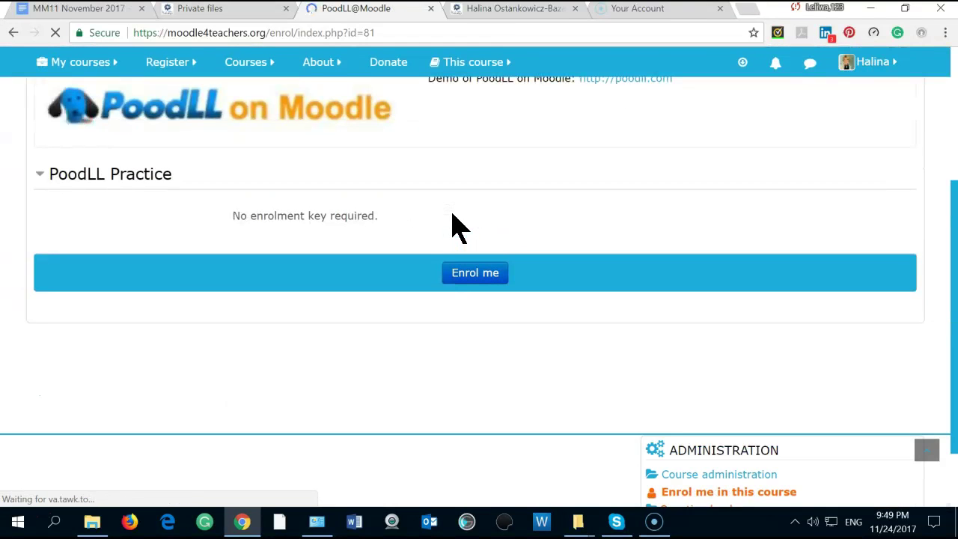
scroll(453, 223, "up", 3)
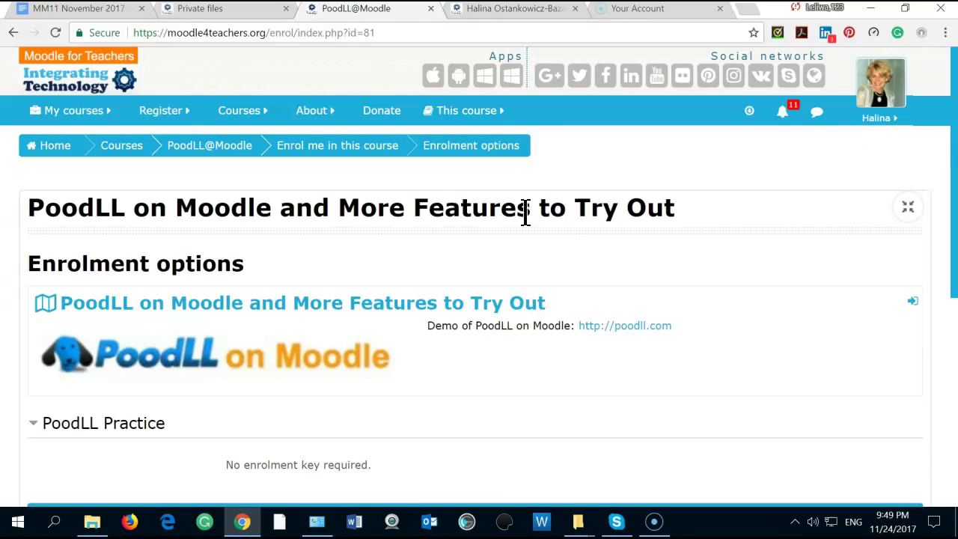
Open your user profile page from the course and go from it to the Dashboard.
left_click(874, 119)
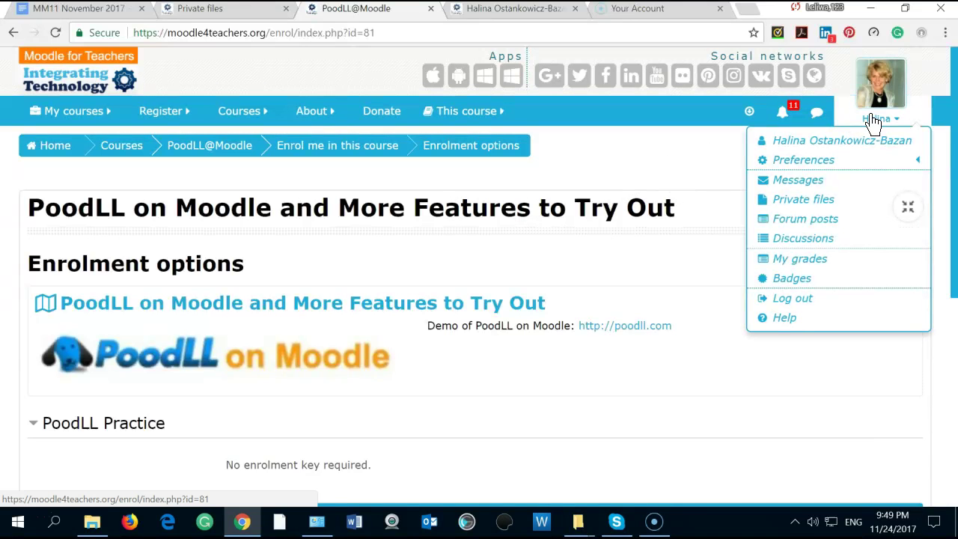
left_click(837, 142)
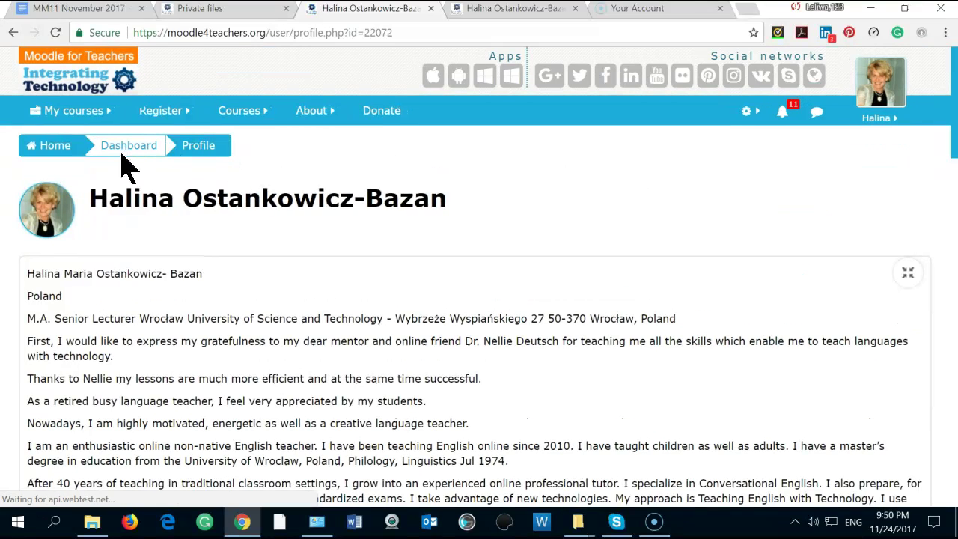
left_click(130, 153)
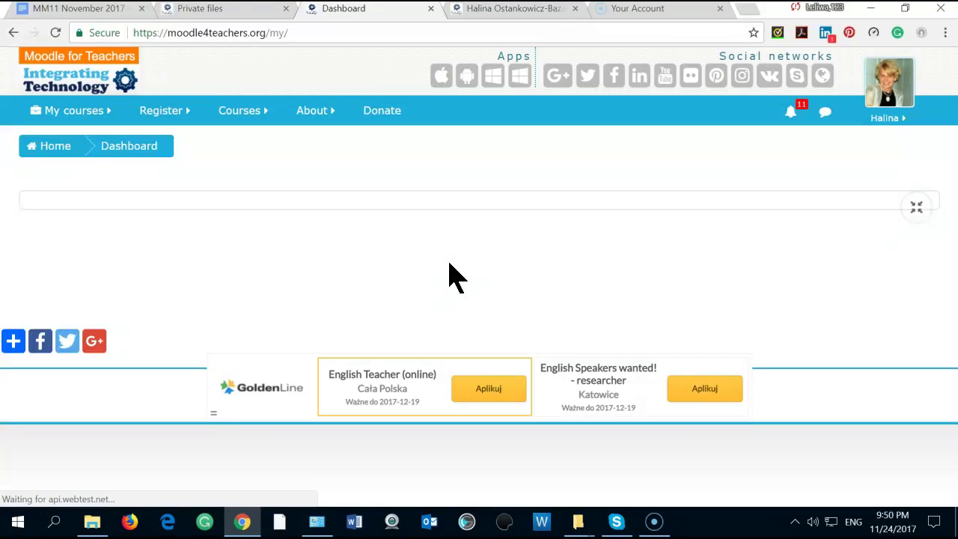
Show the Dashboard's side blocks and open the upcoming event "MM11: Course on Moodle" to review the WizIQ class details.
left_click(916, 212)
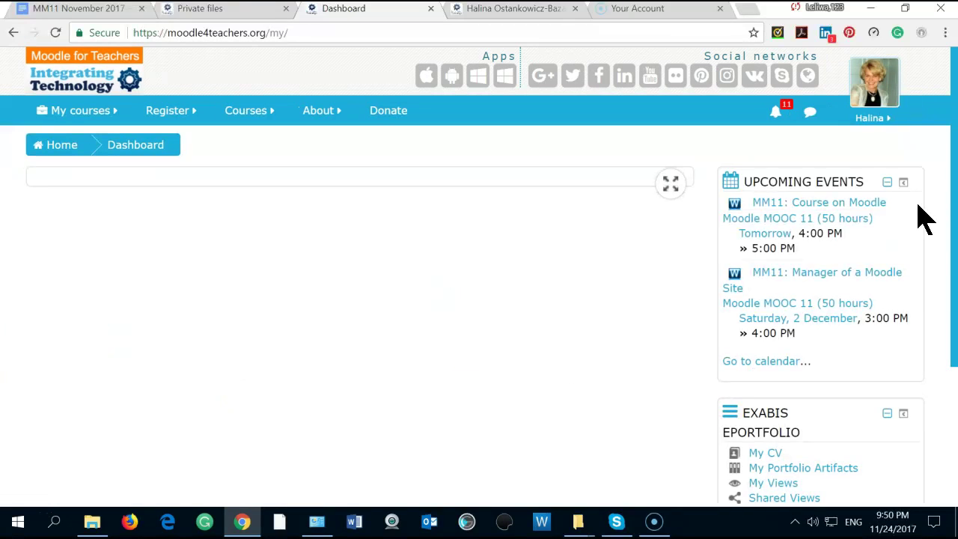
left_click(813, 208)
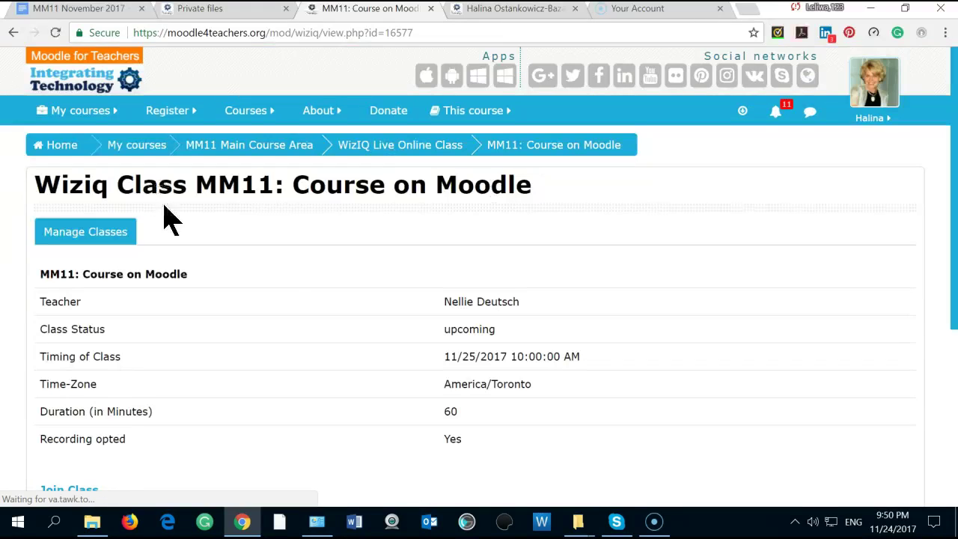
scroll(291, 281, "down", 3)
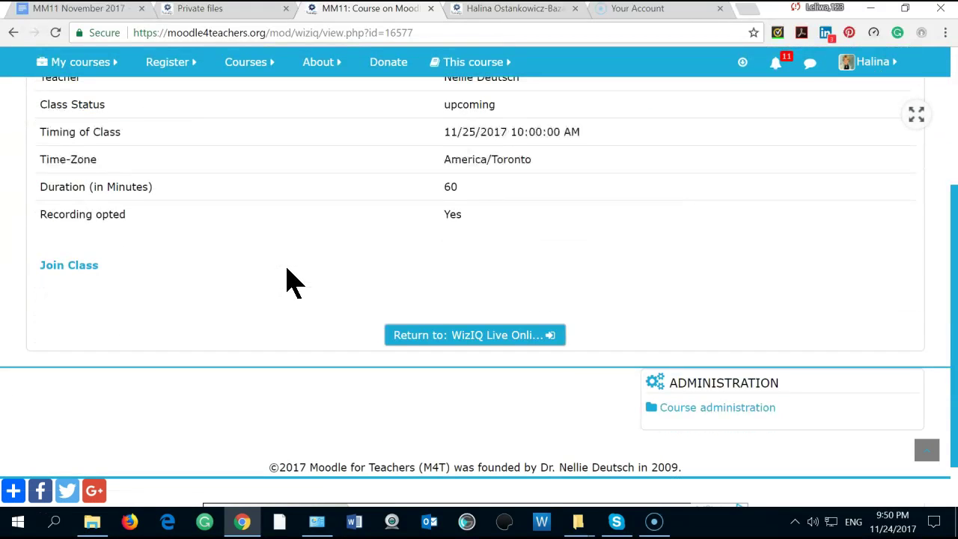
Open the My grades page for your account and view the available report types, keeping Overview report selected.
scroll(291, 281, "up", 3)
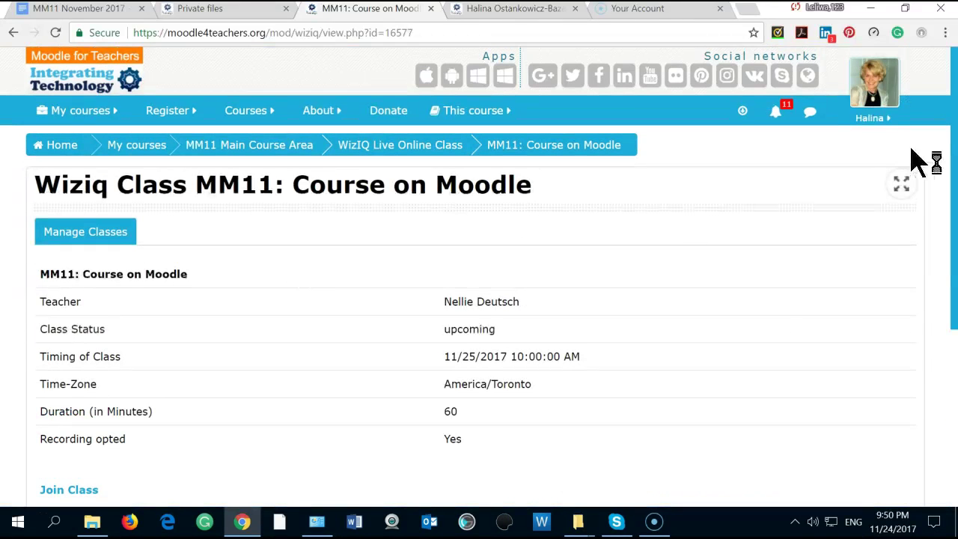
left_click(871, 120)
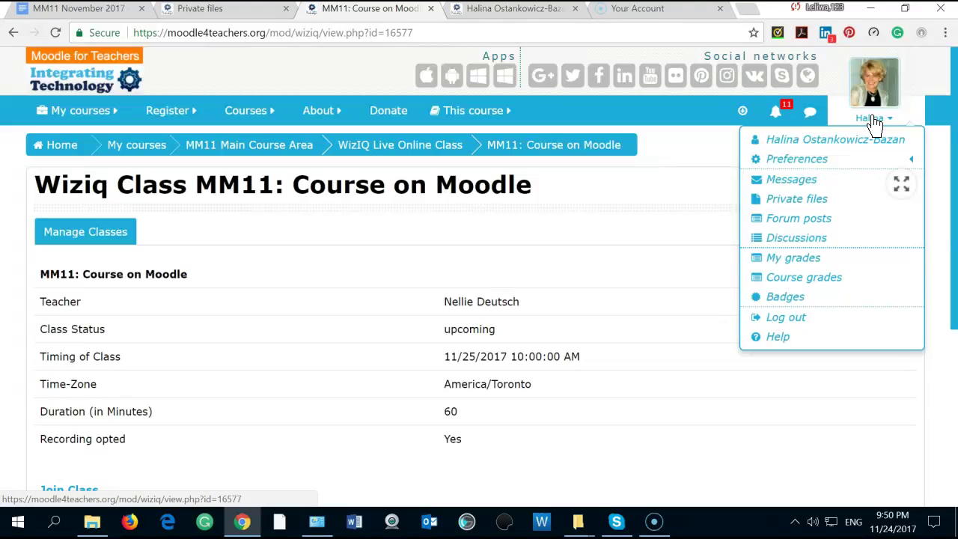
left_click(787, 260)
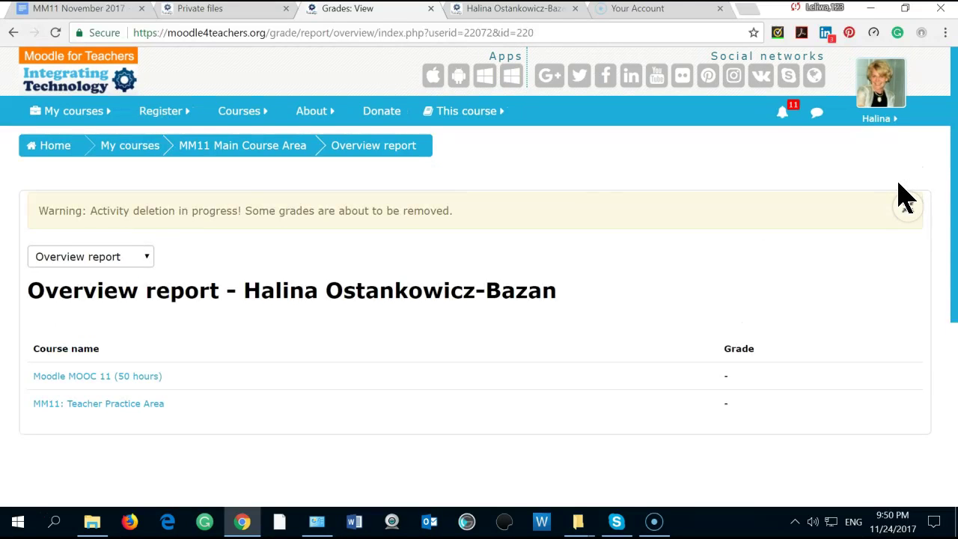
left_click(116, 260)
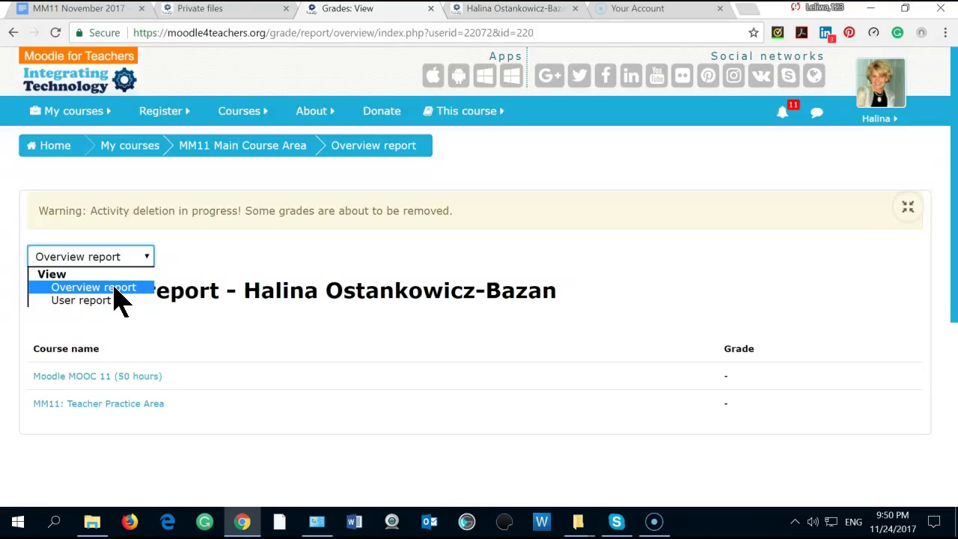
left_click(114, 287)
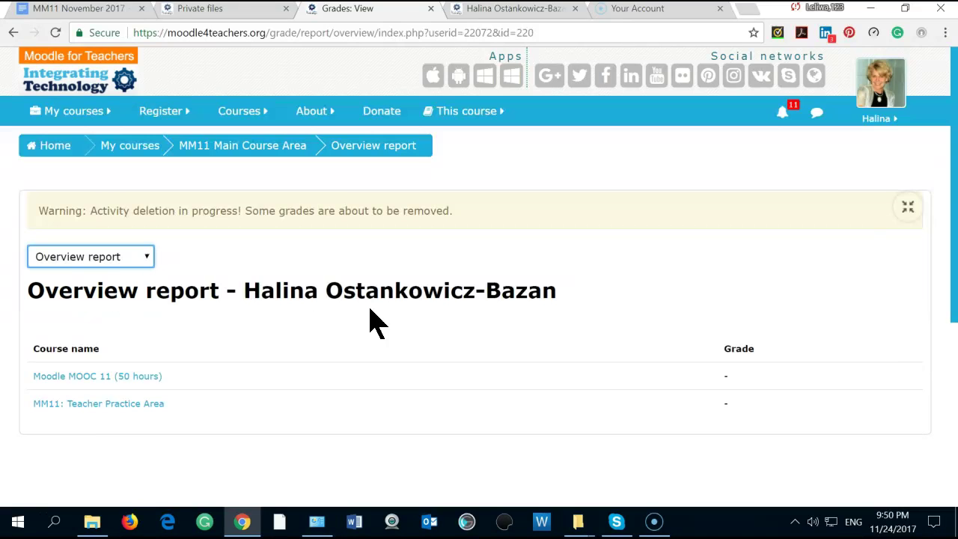
Open the grade user report for Moodle MOOC 11 (50 hours) and look through its grade items down to the course total.
left_click(101, 376)
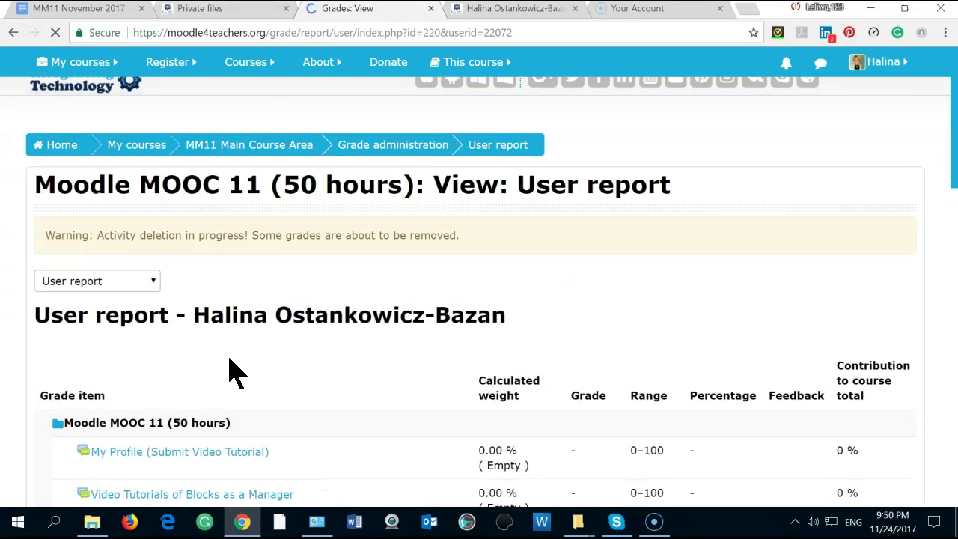
scroll(722, 196, "down", 2)
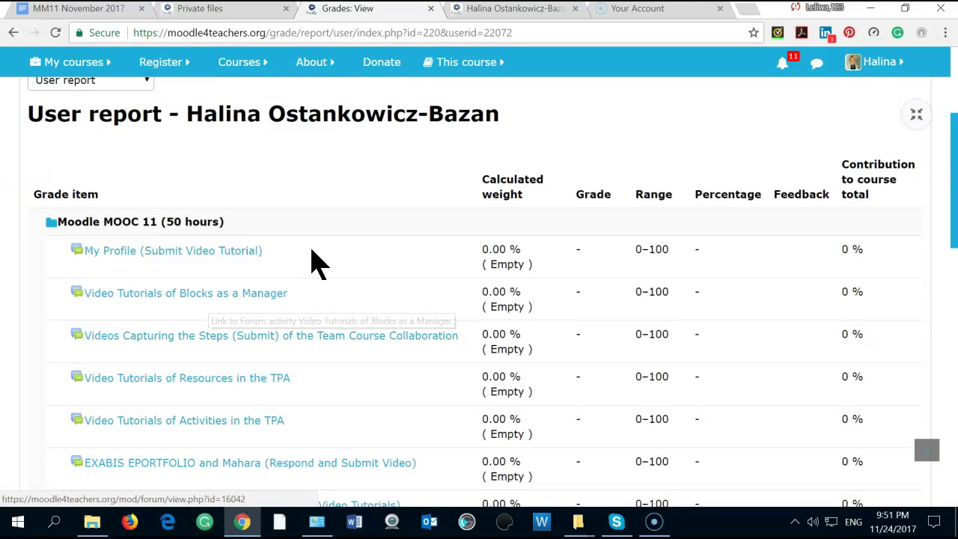
scroll(318, 262, "down", 3)
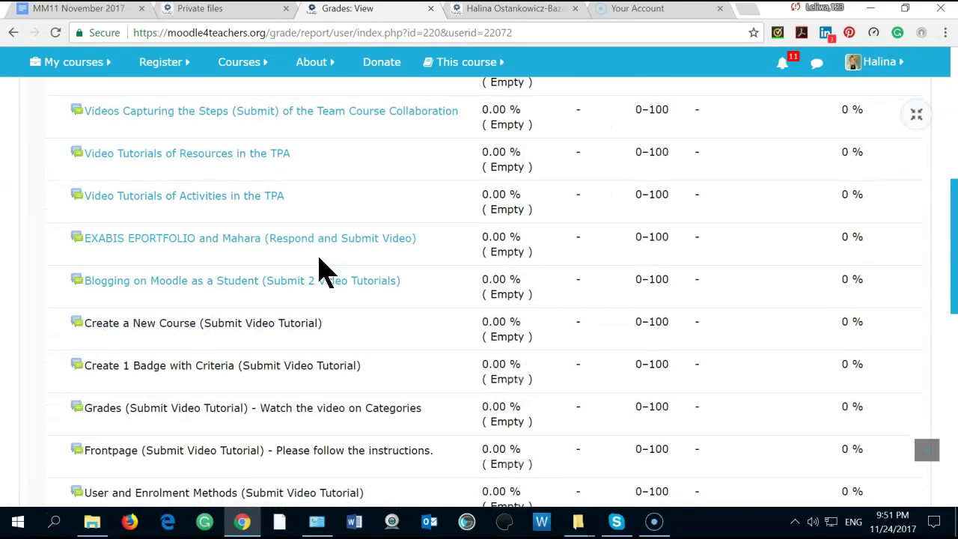
scroll(320, 267, "down", 7)
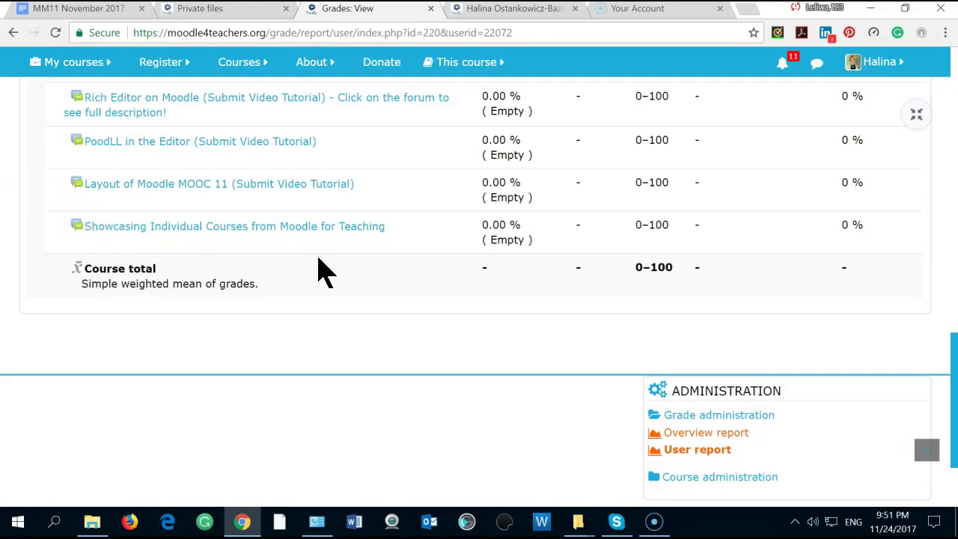
scroll(318, 270, "up", 15)
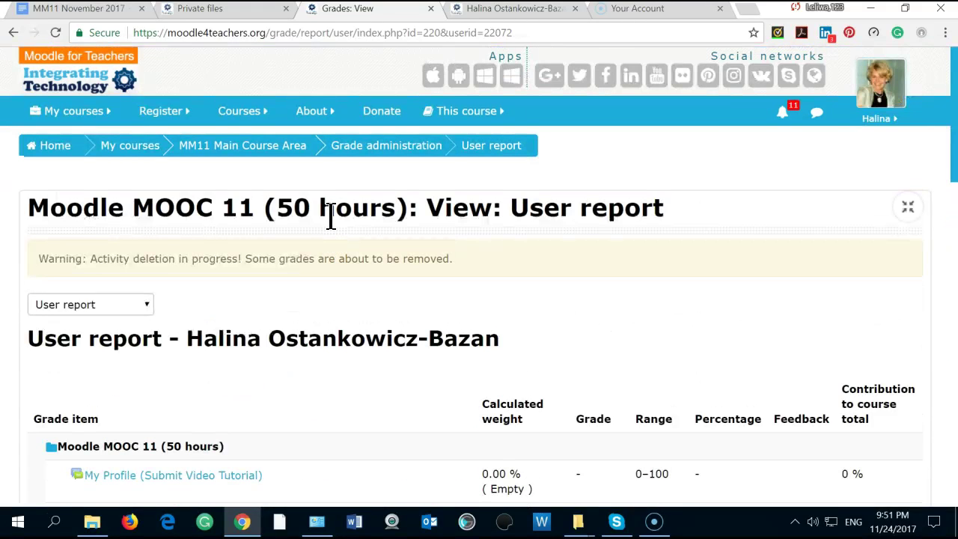
Show the notifications list and read the full "MM11 Main Course Area: Re: A bit about me" notification.
left_click(889, 120)
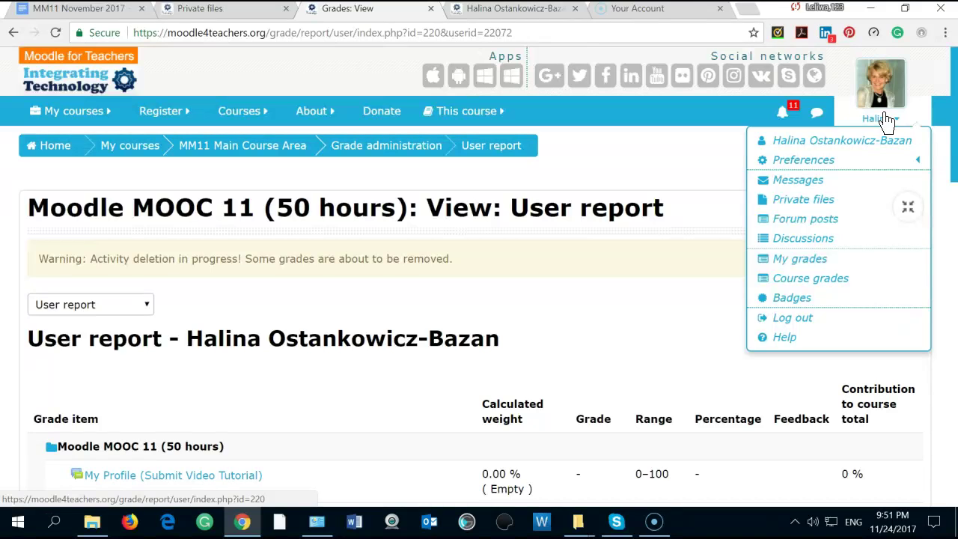
left_click(783, 114)
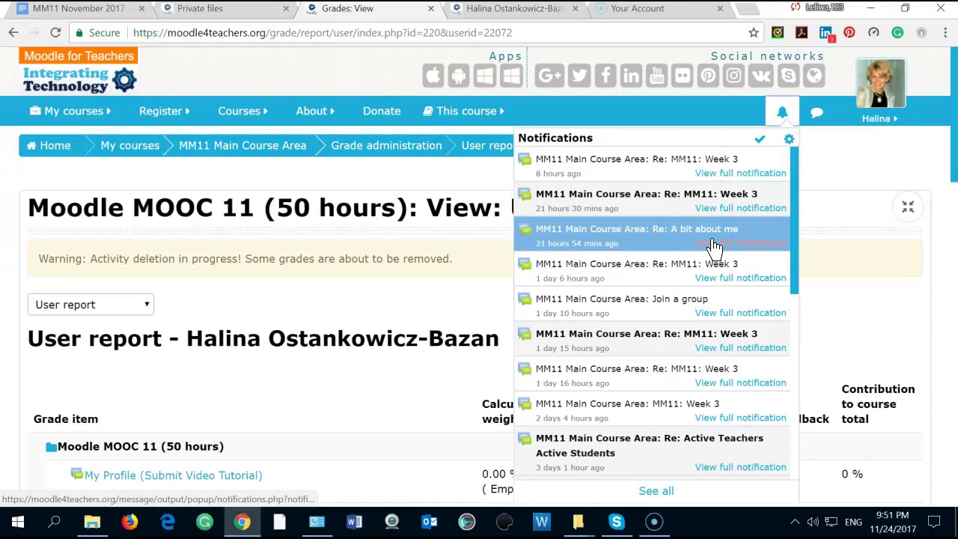
left_click(714, 244)
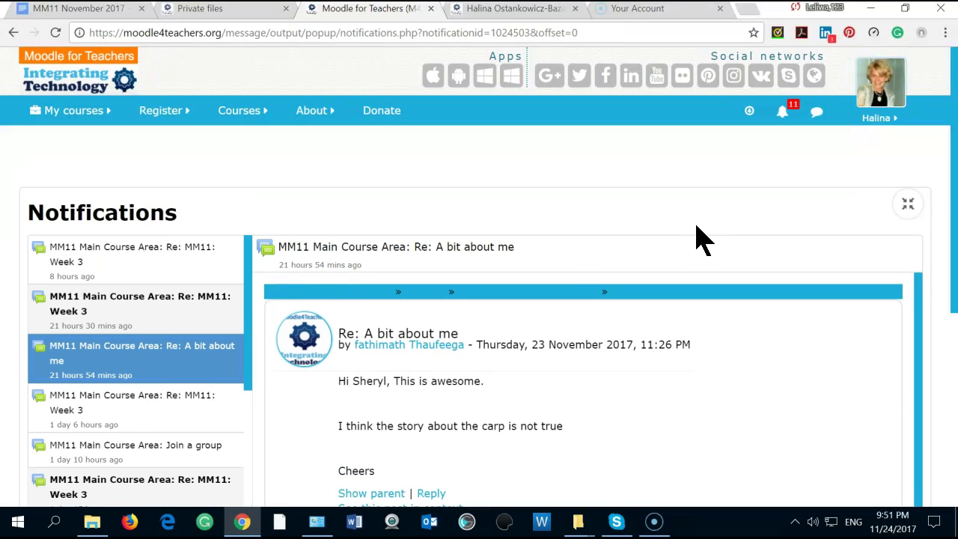
scroll(682, 247, "down", 2)
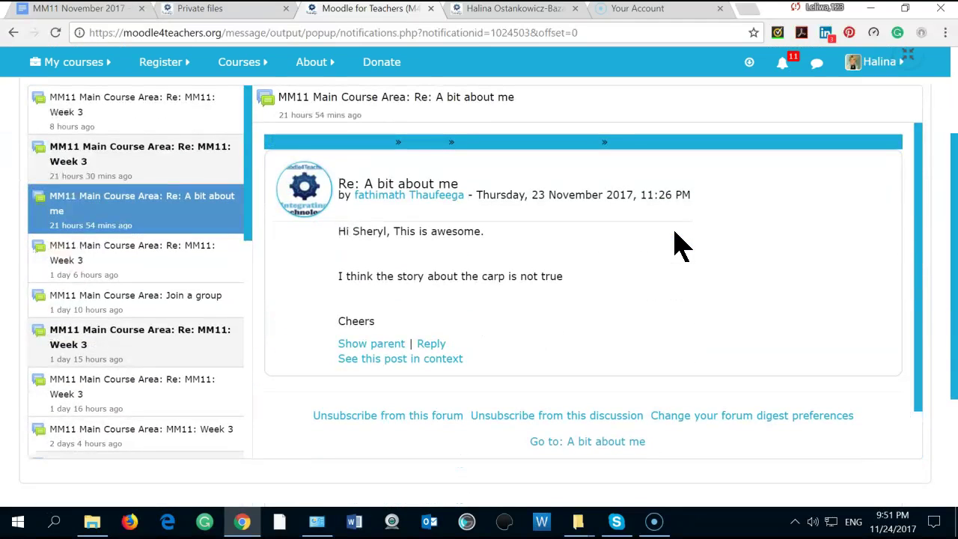
scroll(681, 240, "up", 2)
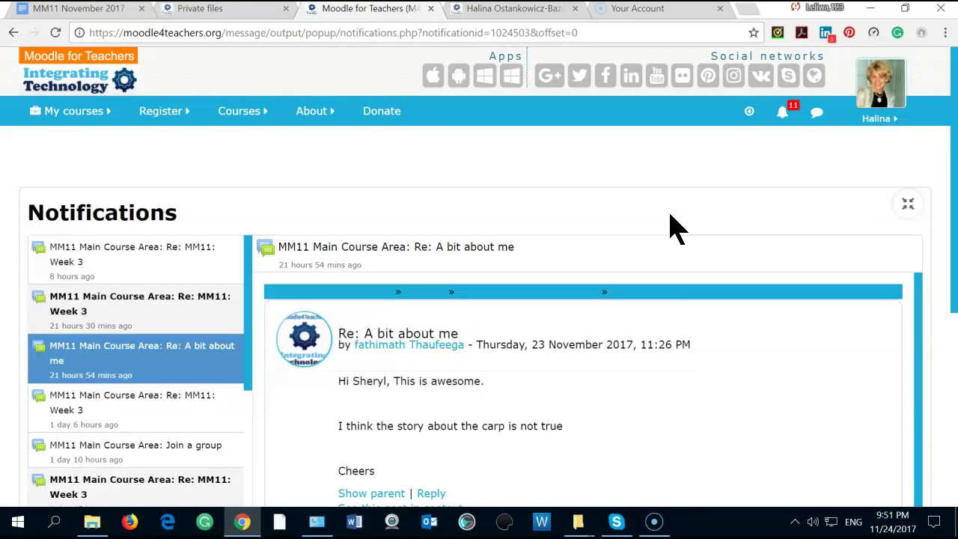
Open your badge preferences, collapse the Badge privacy settings section and consult its help.
left_click(881, 120)
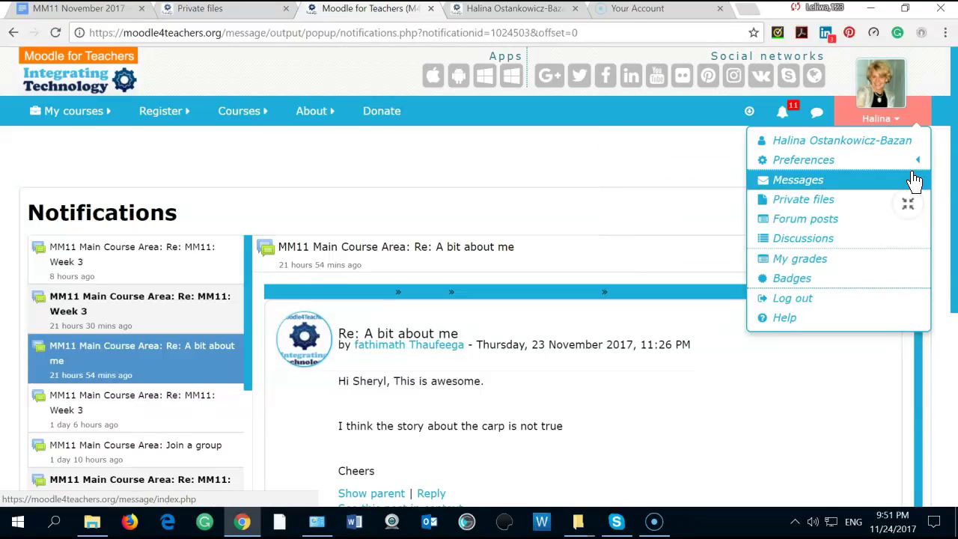
mouse_move(920, 165)
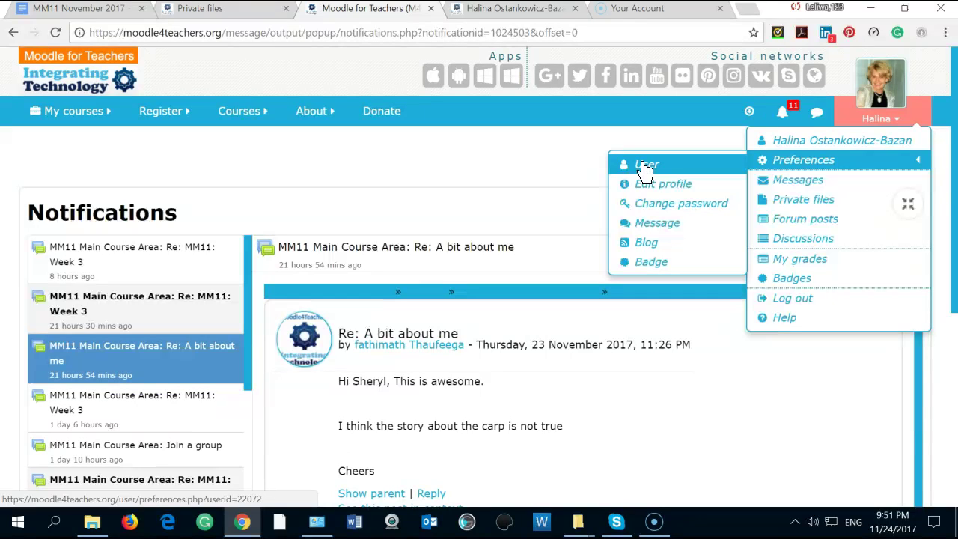
left_click(645, 258)
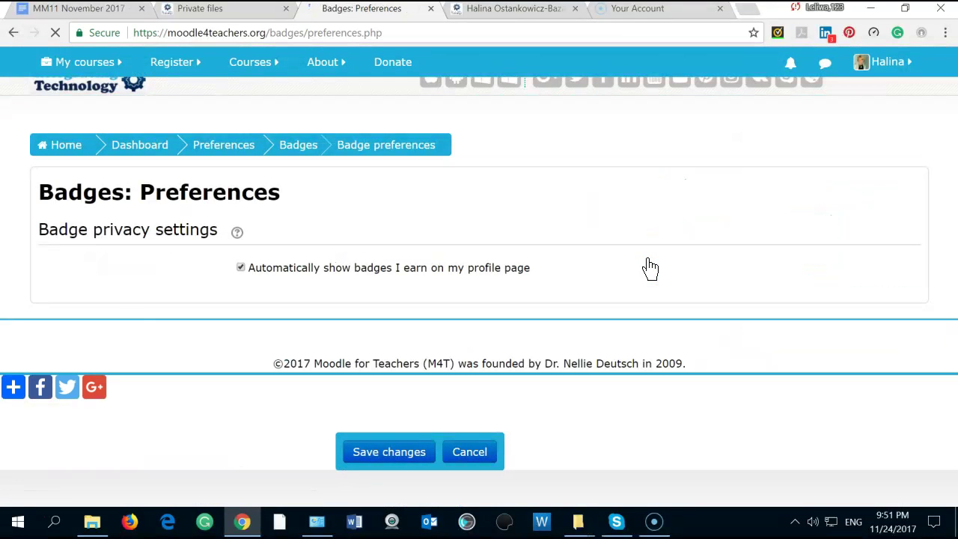
left_click(190, 238)
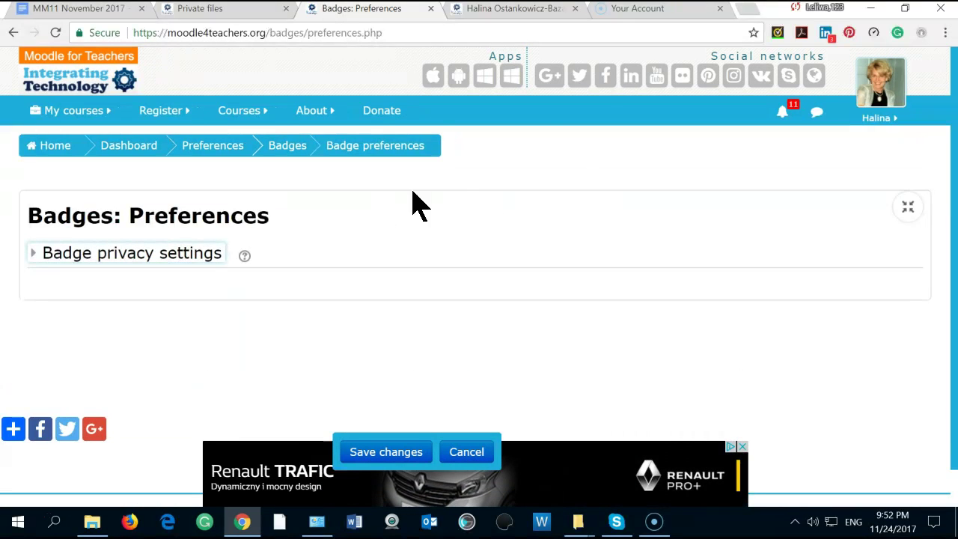
left_click(245, 257)
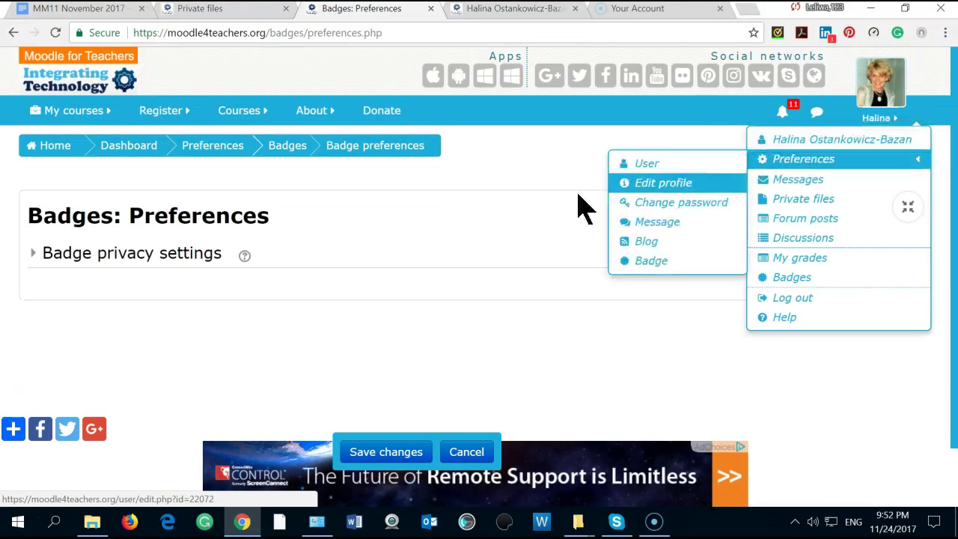
Open the Moodle MOOC 11 (50 hours) course and look through the Week 1 video tutorial section down to the My Profile assignment.
mouse_move(79, 111)
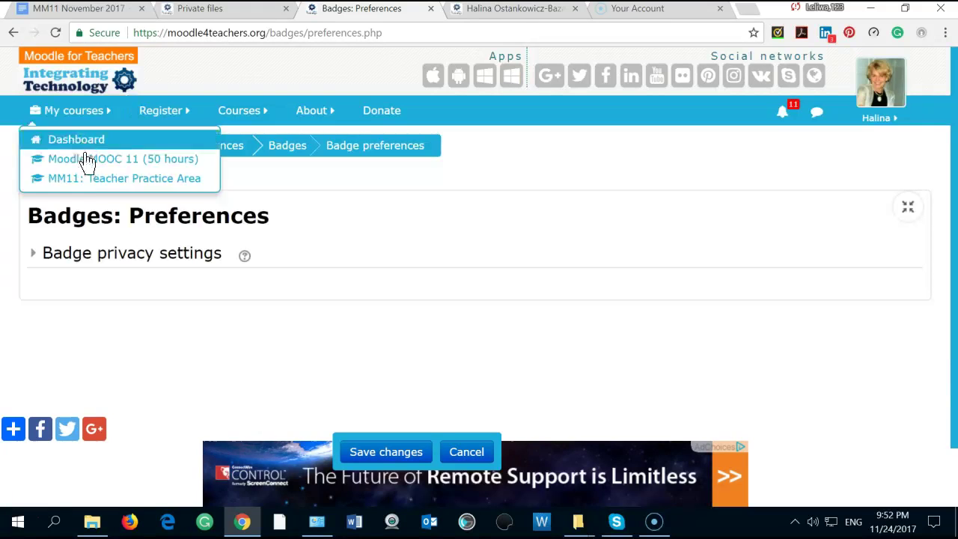
left_click(127, 161)
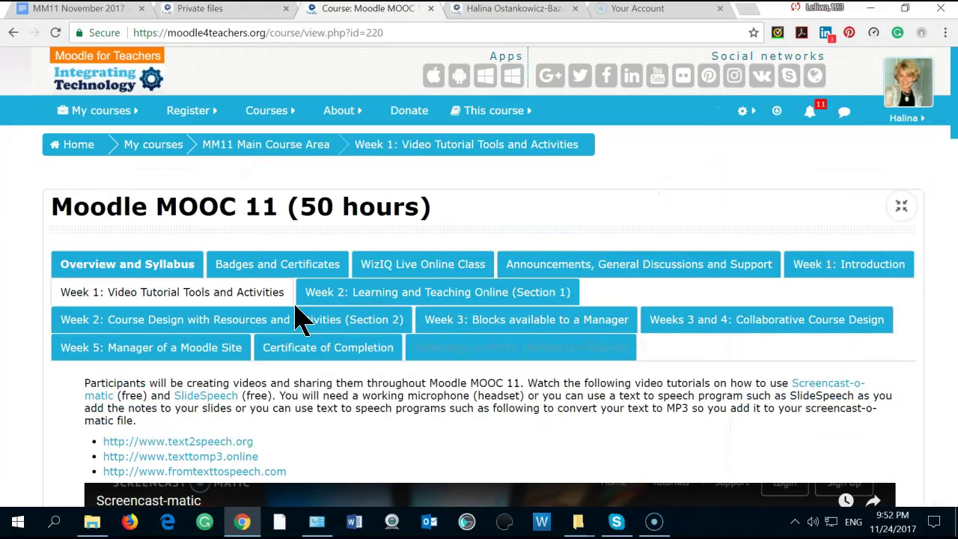
scroll(309, 316, "down", 1)
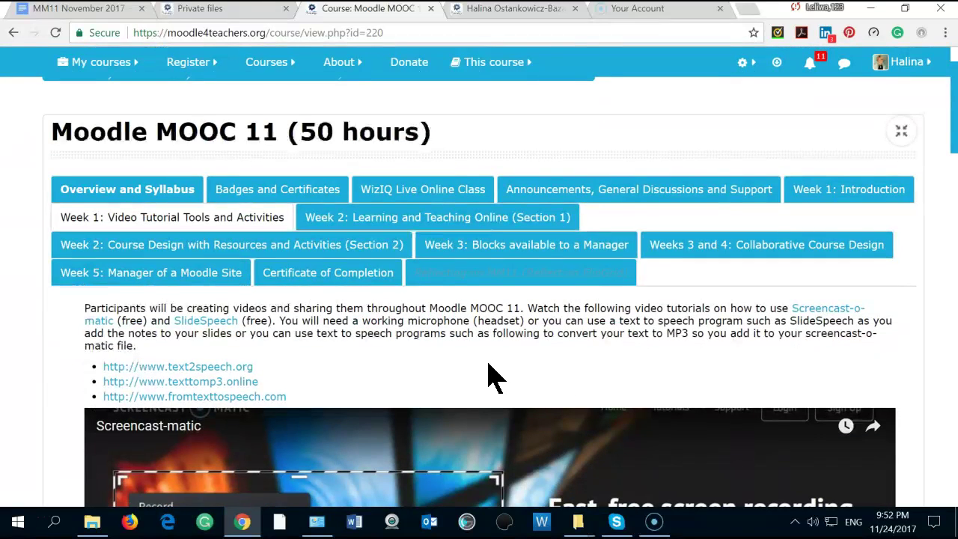
scroll(491, 364, "down", 3)
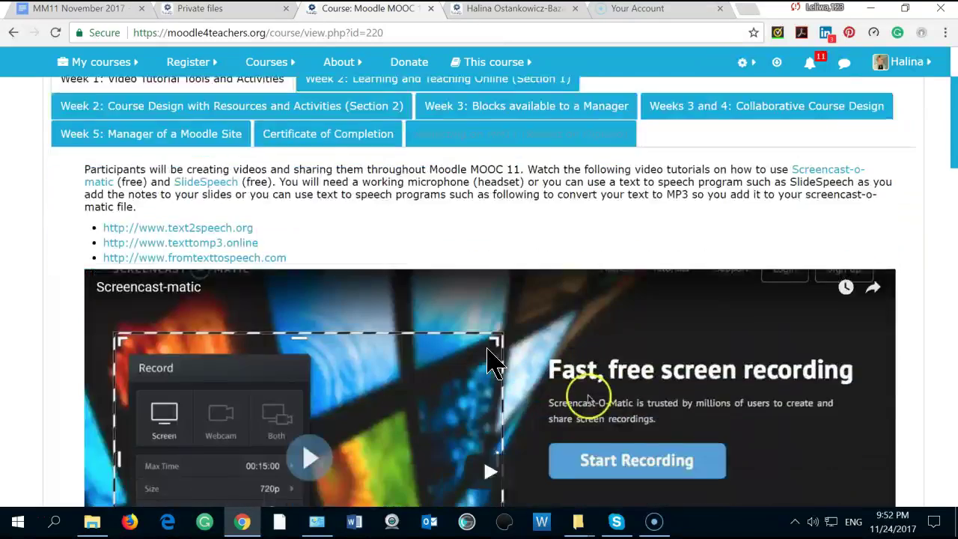
scroll(490, 350, "down", 4)
scroll(491, 350, "down", 5)
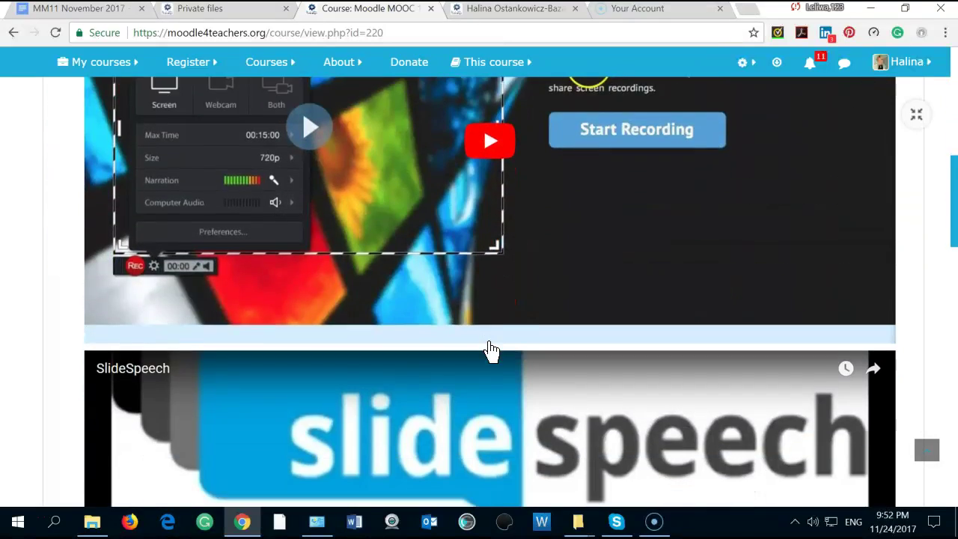
scroll(492, 349, "down", 3)
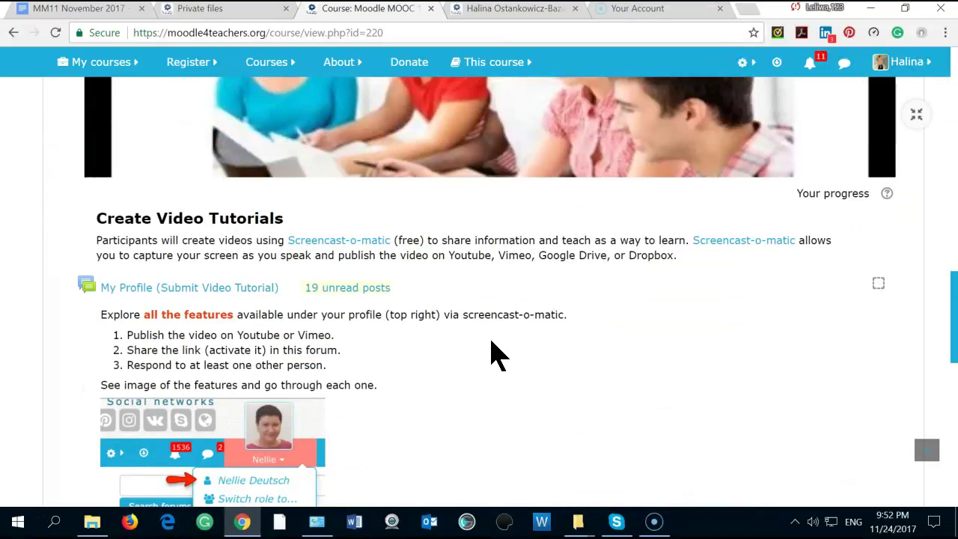